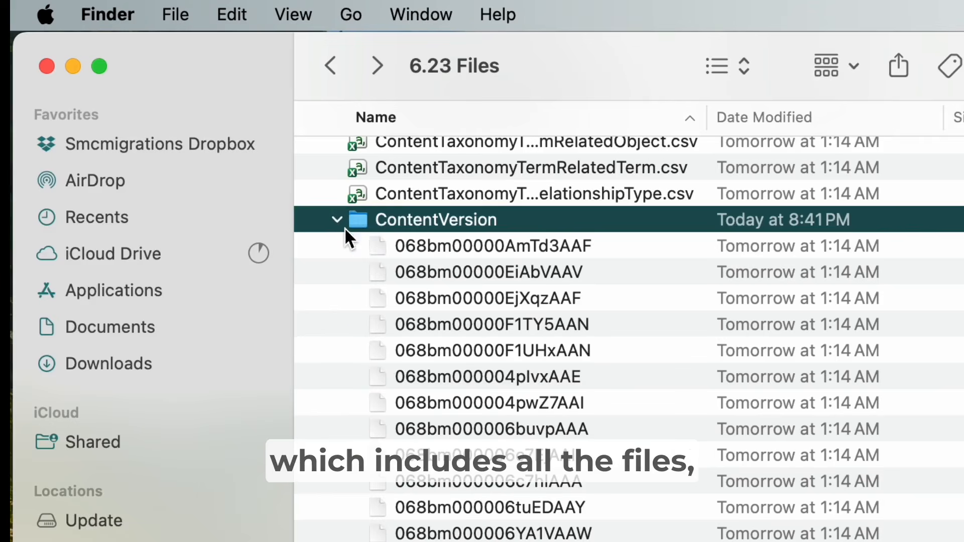
Collapse the ContentVersion folder in the backup files and open ContentVersion.csv.
left_click(337, 220)
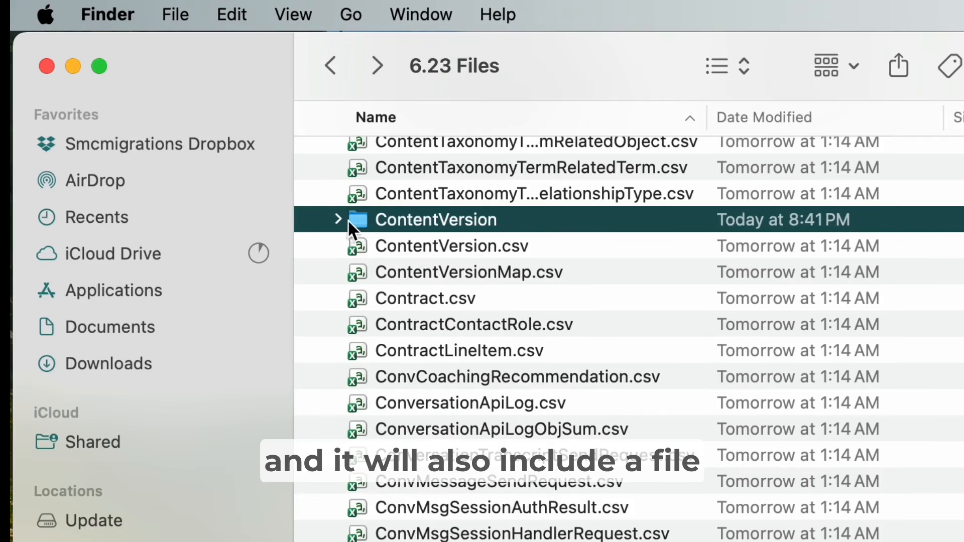
double_click(396, 245)
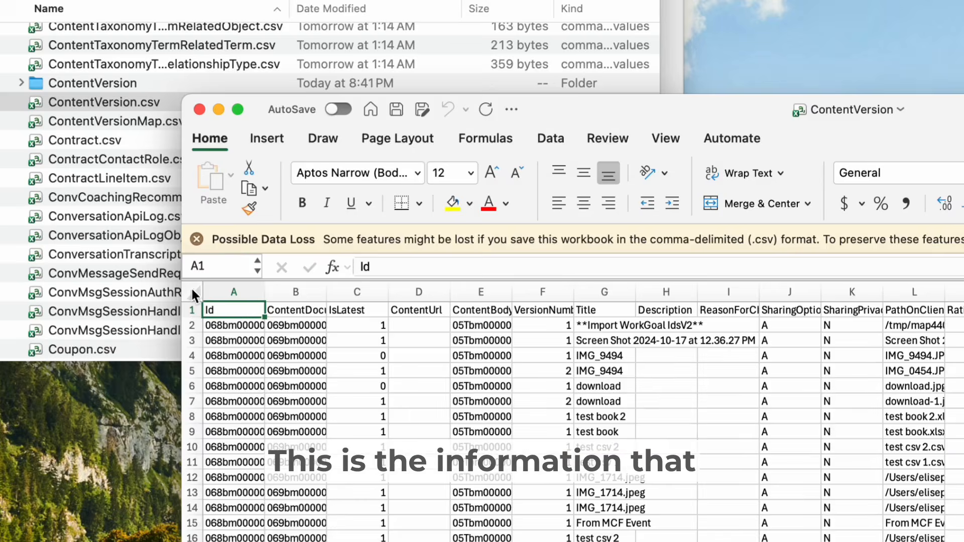
left_click(574, 506)
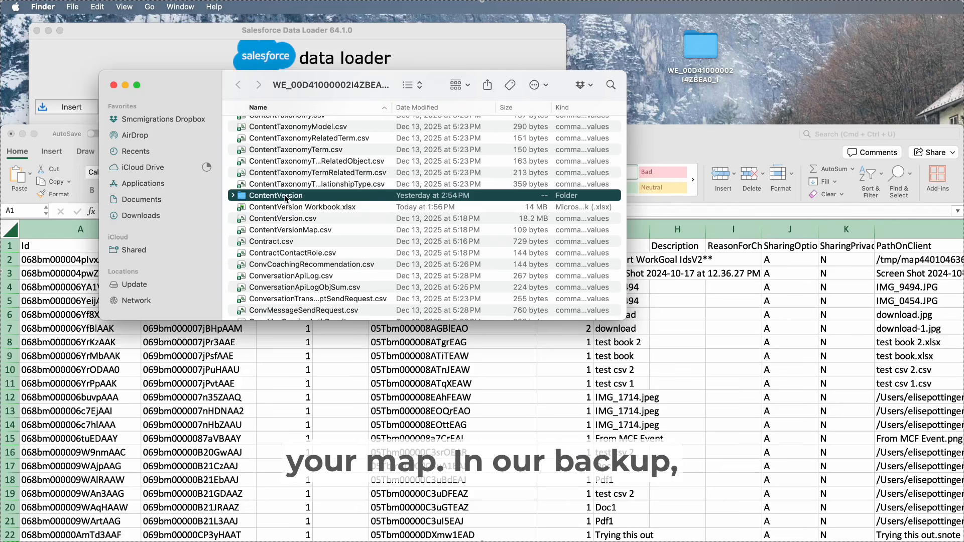
Move the ContentVersion folder from the backup export onto the desktop and select ContentVersion.csv in the export.
left_click_drag(263, 199, 783, 83)
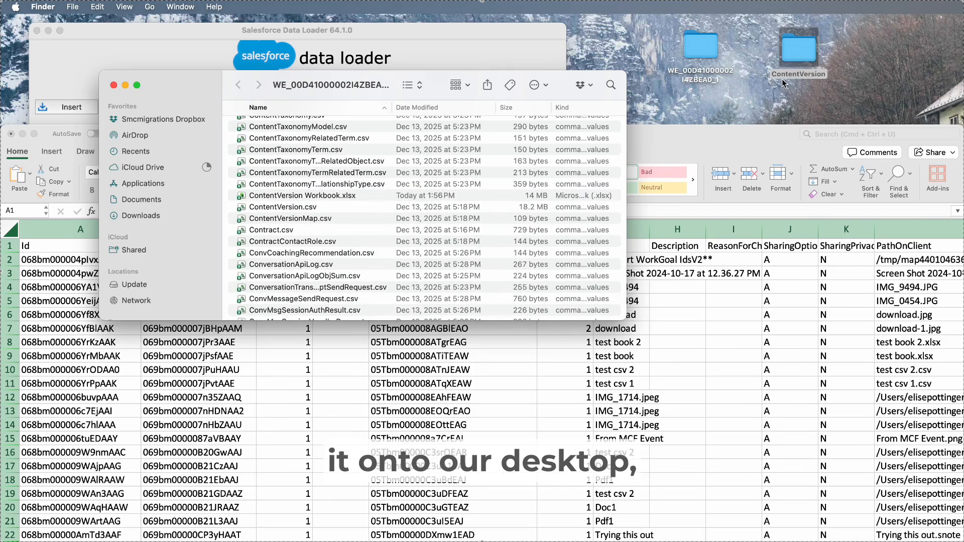
left_click(282, 208)
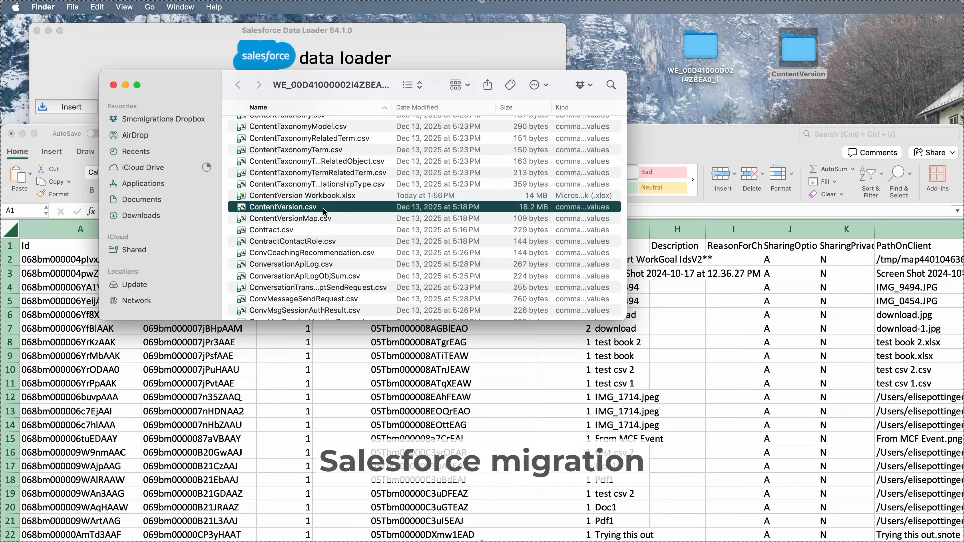
Switch to the 6.23 Files Workbook in Excel and insert a column titled xPath before the Id column on Sheet1.
left_click(690, 142)
double_click(690, 138)
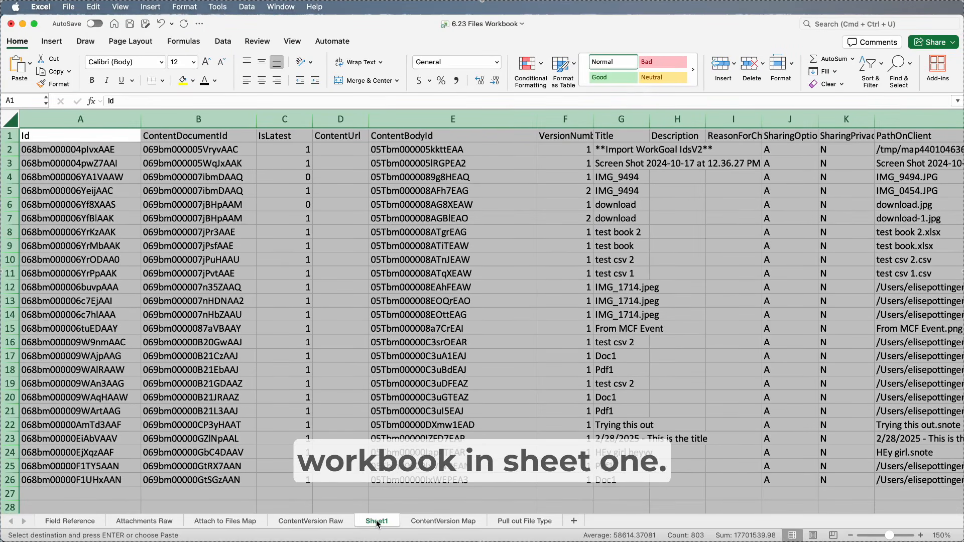
left_click(66, 119)
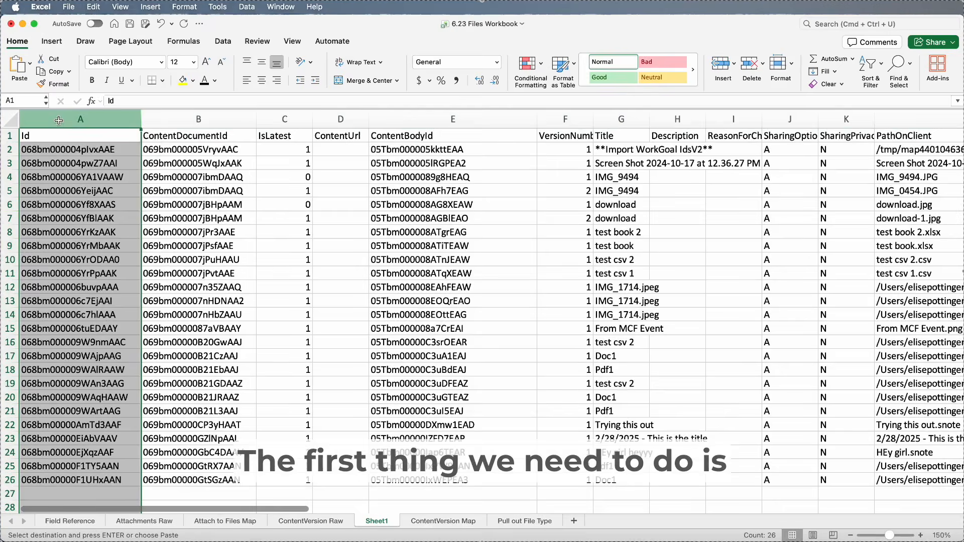
right_click(61, 121)
left_click(76, 187)
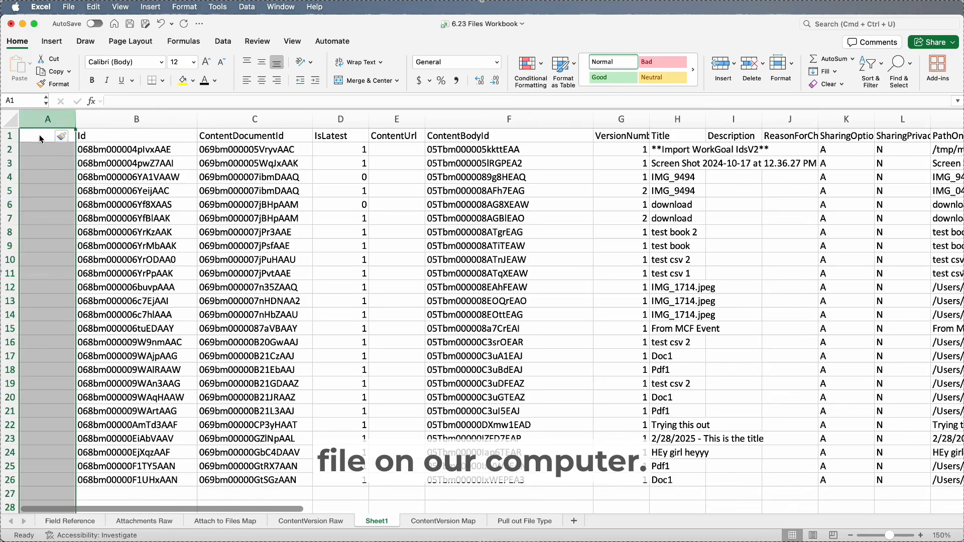
type("xPath")
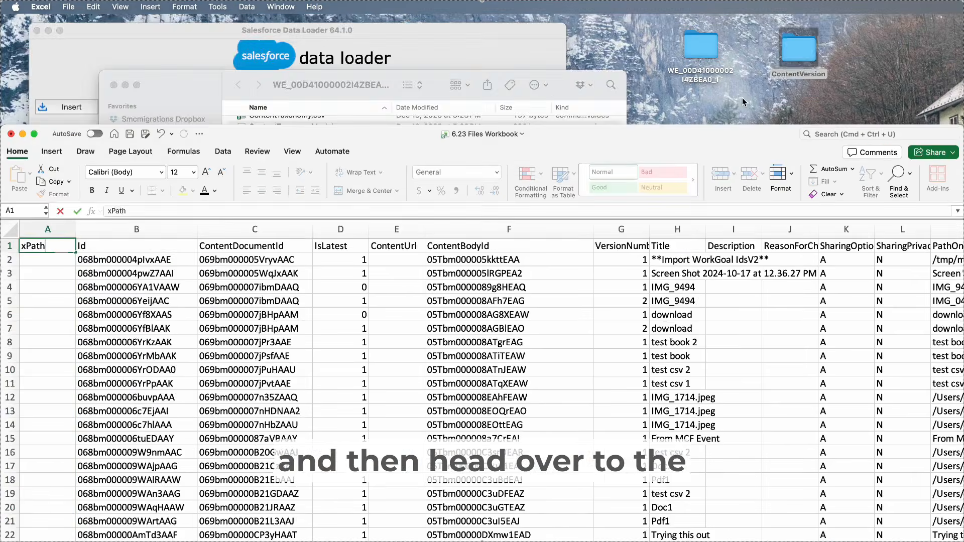
Open the desktop ContentVersion folder in Finder, show the first file's info, and copy its folder location.
left_click(742, 98)
left_click(807, 51)
double_click(808, 51)
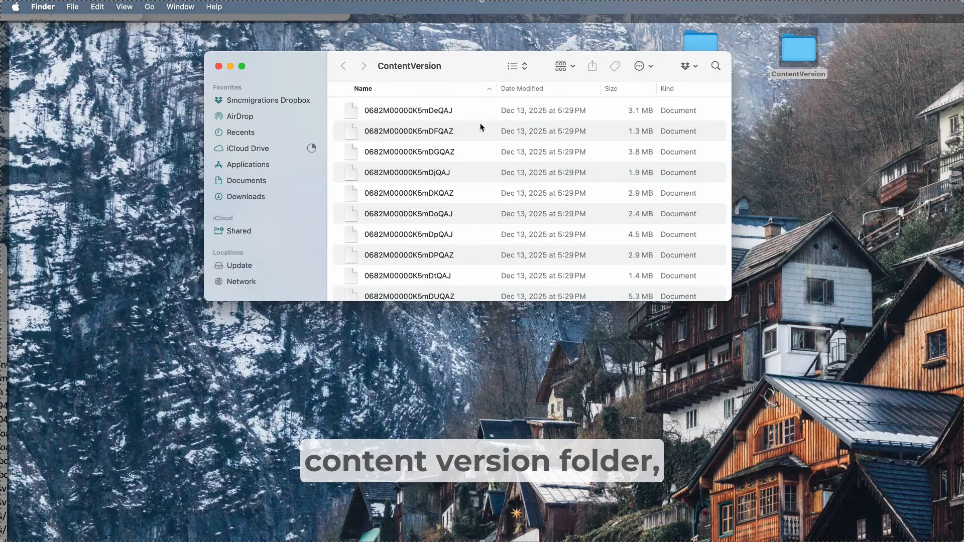
left_click(406, 104)
right_click(407, 104)
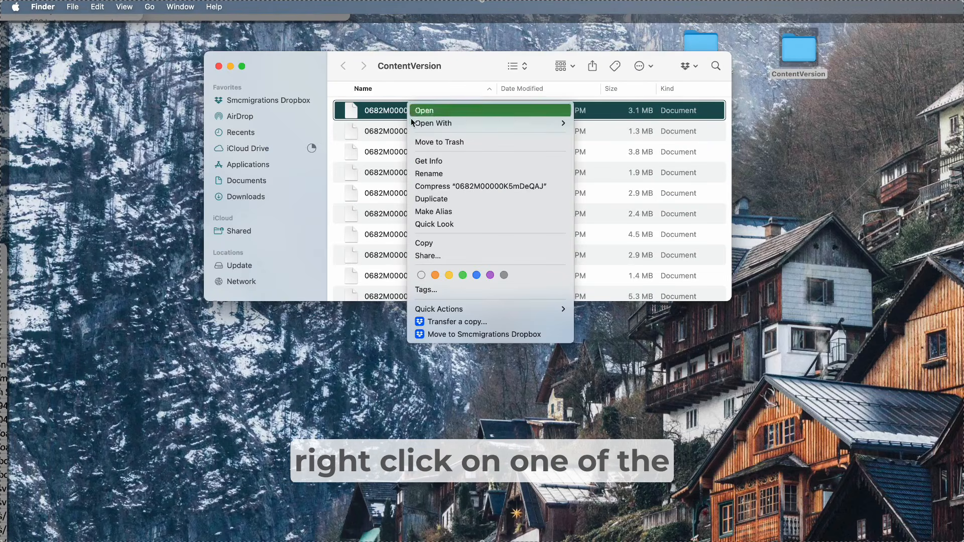
left_click(429, 162)
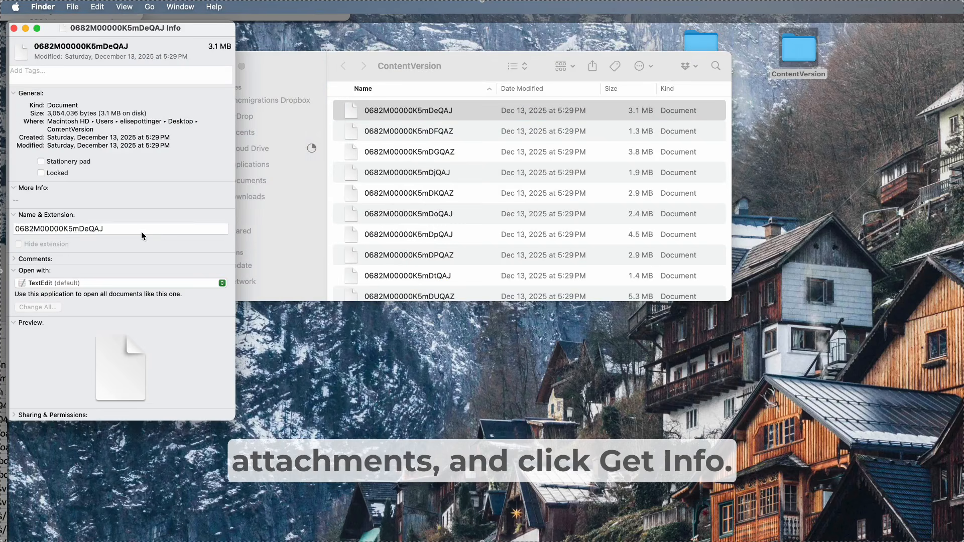
triple_click(44, 127)
key("super+c")
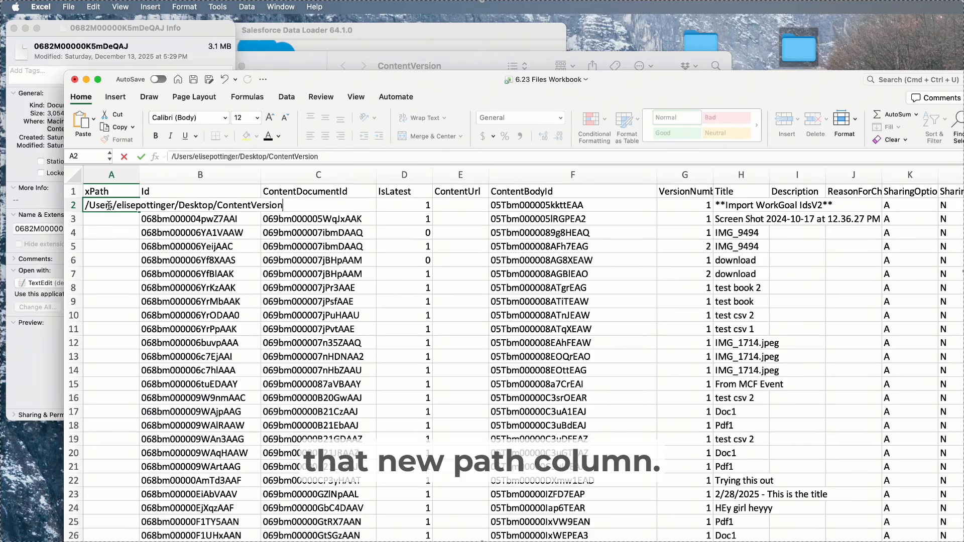
Enter the copied folder path with a trailing slash in A2 of the workbook and fill it down the xPath column.
type("/")
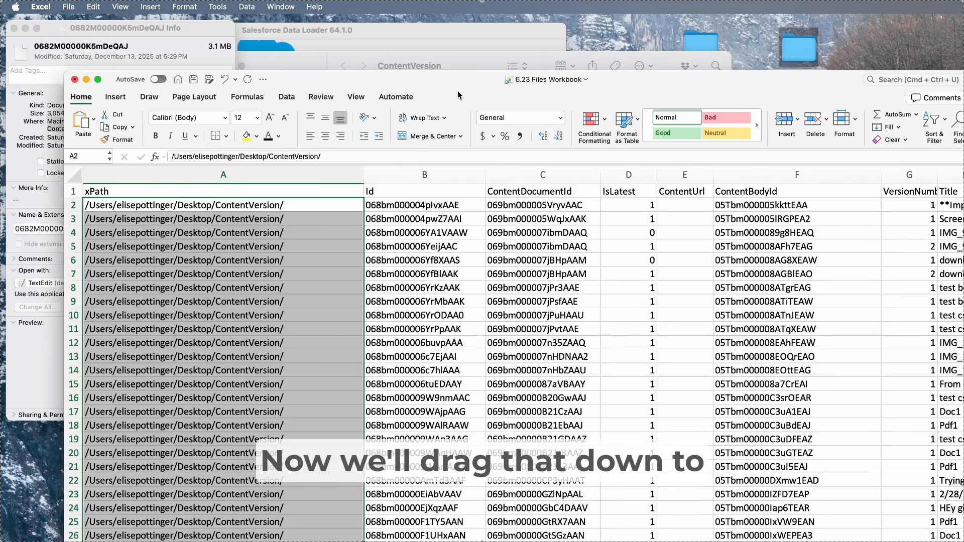
left_click_drag(458, 92, 390, 23)
left_click_drag(300, 119, 245, 124)
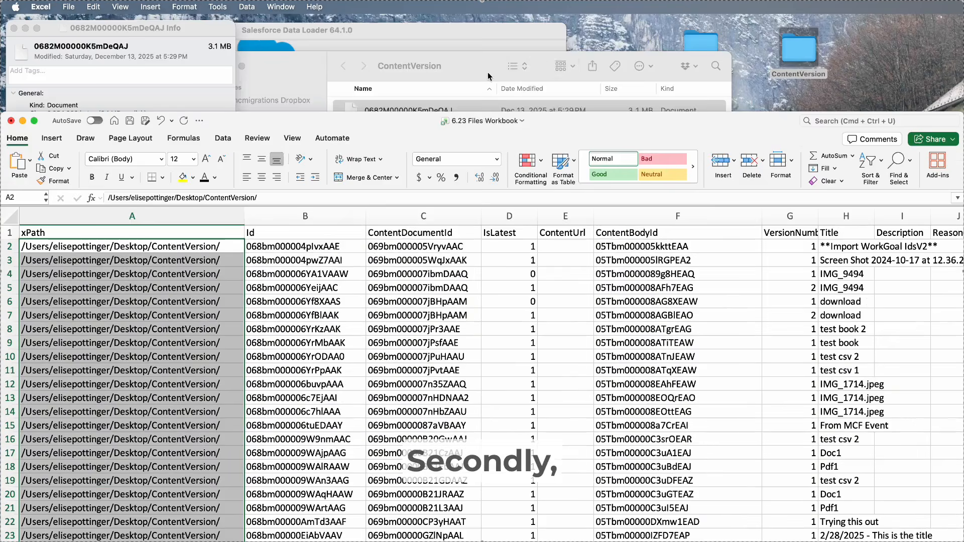
Compare the file names in the desktop ContentVersion folder with the values in the workbook's Id column.
left_click(514, 65)
left_click_drag(514, 66, 585, 48)
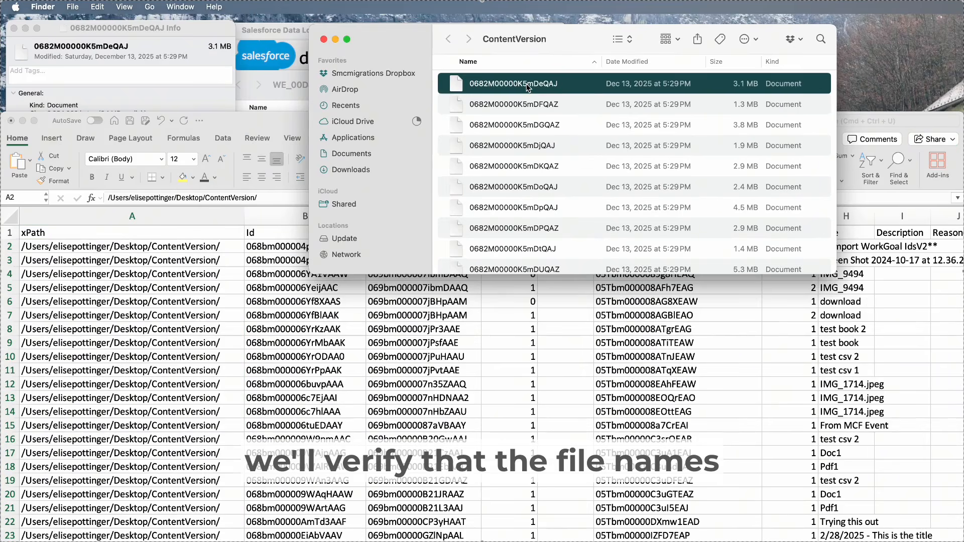
left_click(242, 293)
left_click(280, 247)
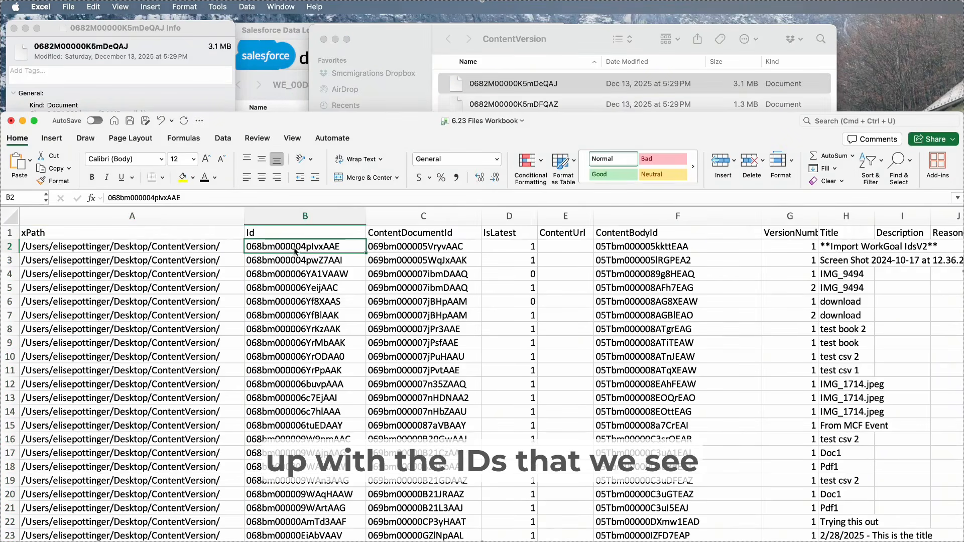
left_click(562, 38)
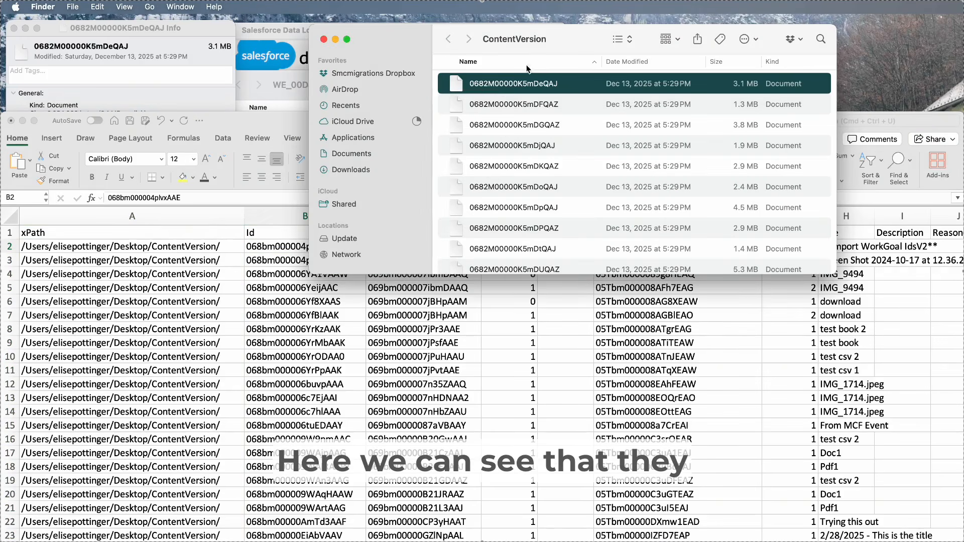
left_click(292, 262)
Insert a column before ContentDocumentId and title it VersionData.
left_click(407, 215)
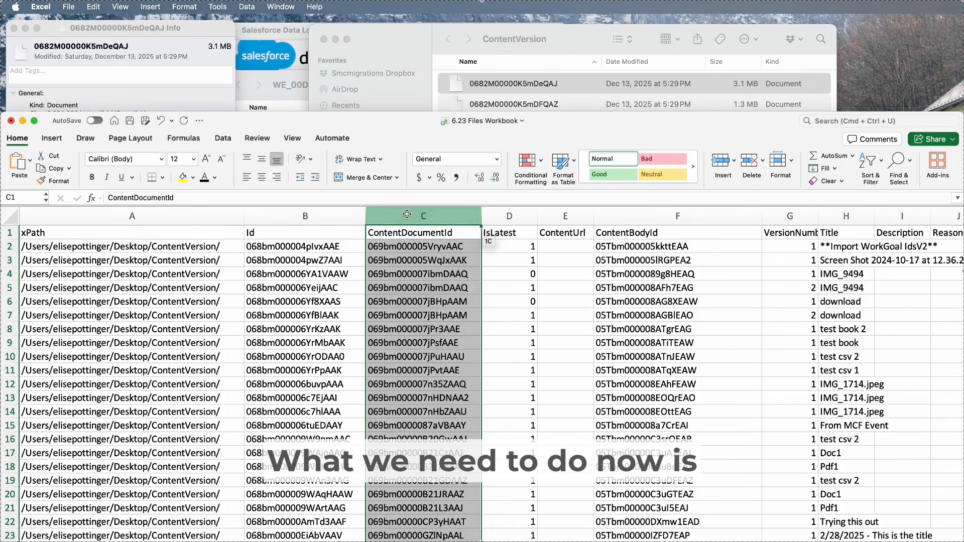
right_click(406, 215)
left_click(427, 279)
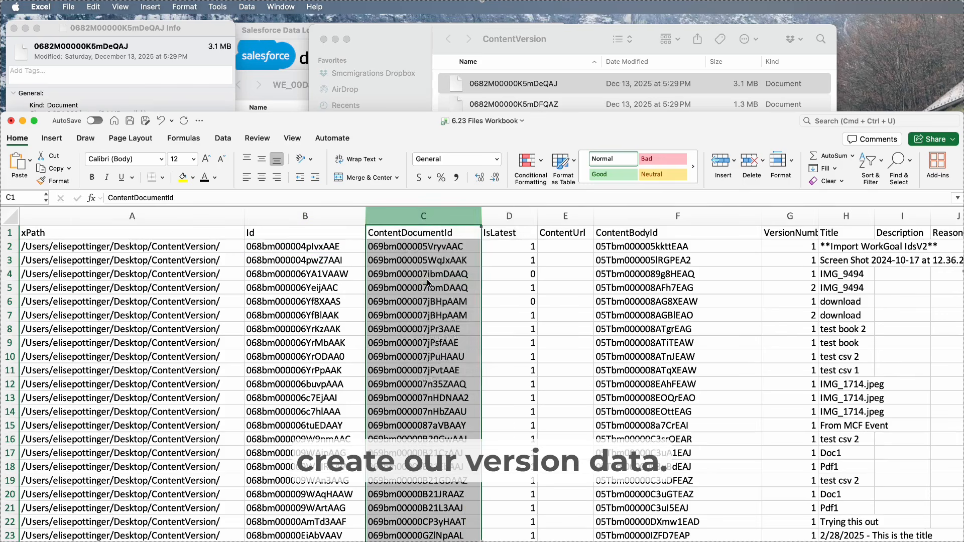
left_click(405, 233)
type("V")
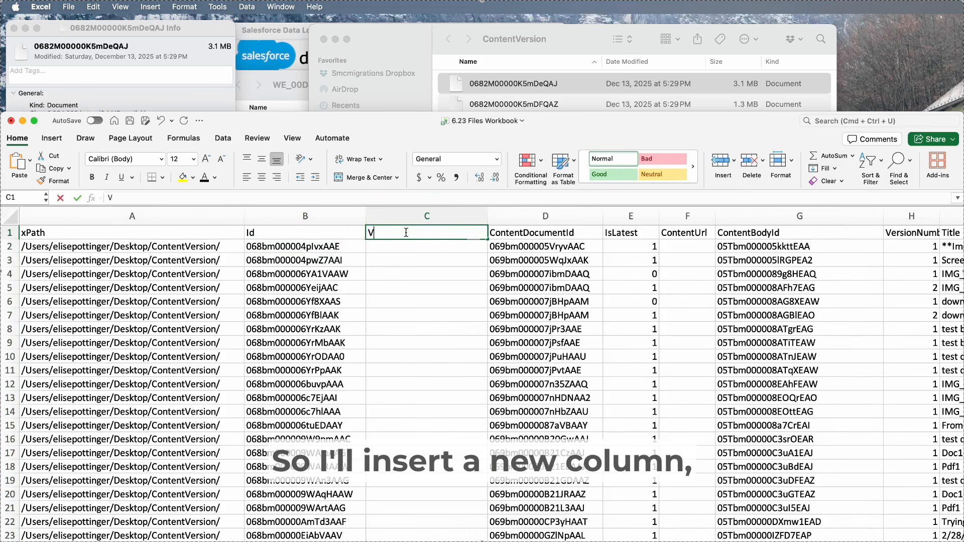
type("ersionData")
key("Return")
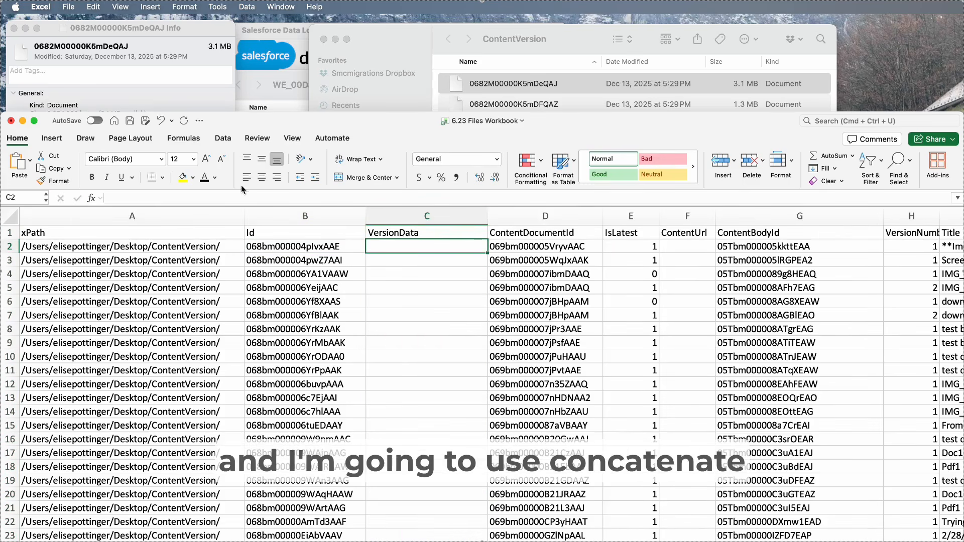
Build a CONCATENATE formula in C2 joining the xPath and Id cells, and fill it down the VersionData column.
left_click(91, 200)
double_click(843, 259)
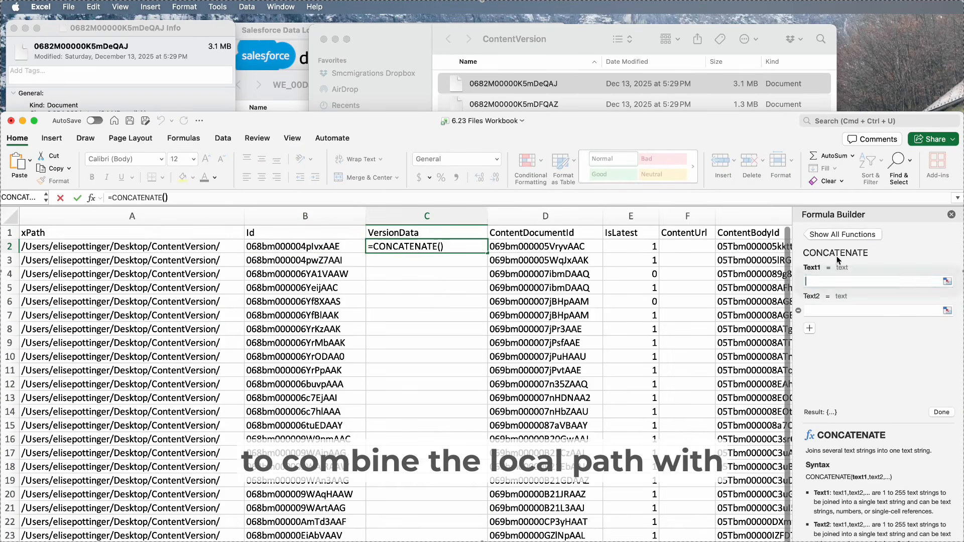
left_click(198, 246)
key("Tab")
left_click(333, 249)
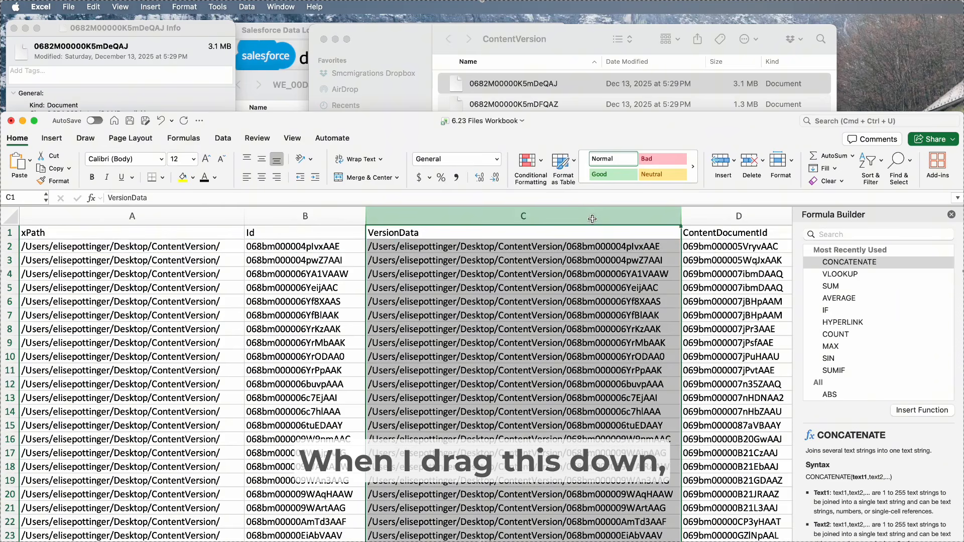
Replace the VersionData column's formulas with their values by copying the column and pasting values only over it.
right_click(592, 218)
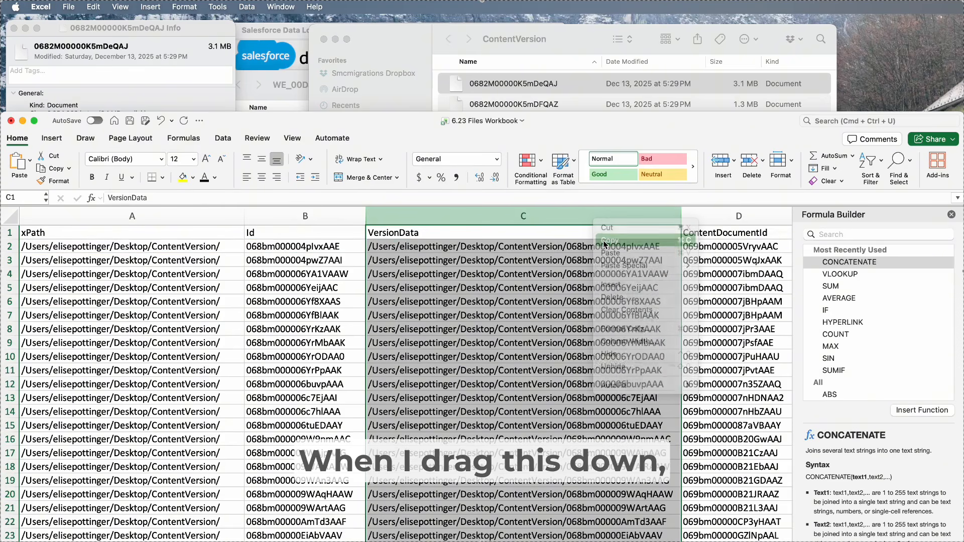
left_click(610, 239)
right_click(552, 232)
mouse_move(573, 276)
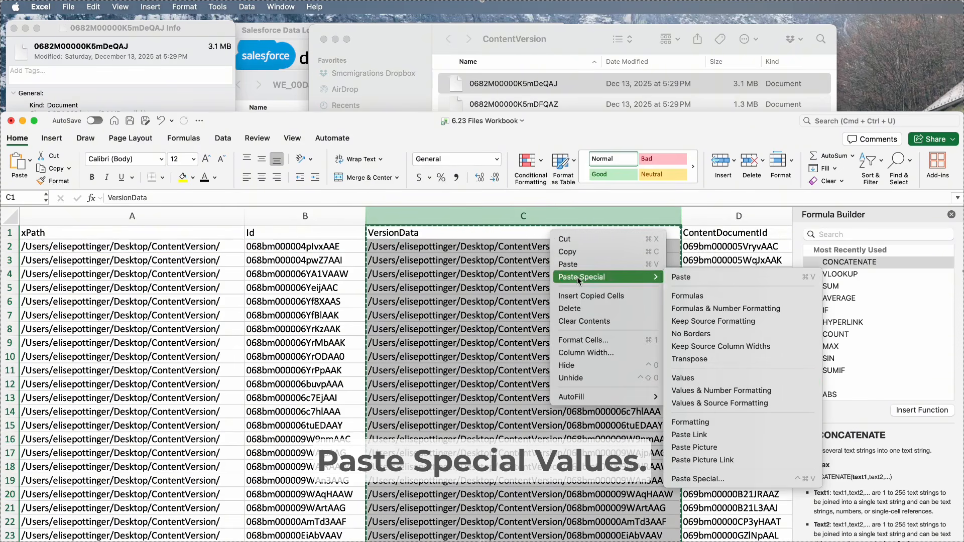
left_click(682, 378)
left_click(657, 243)
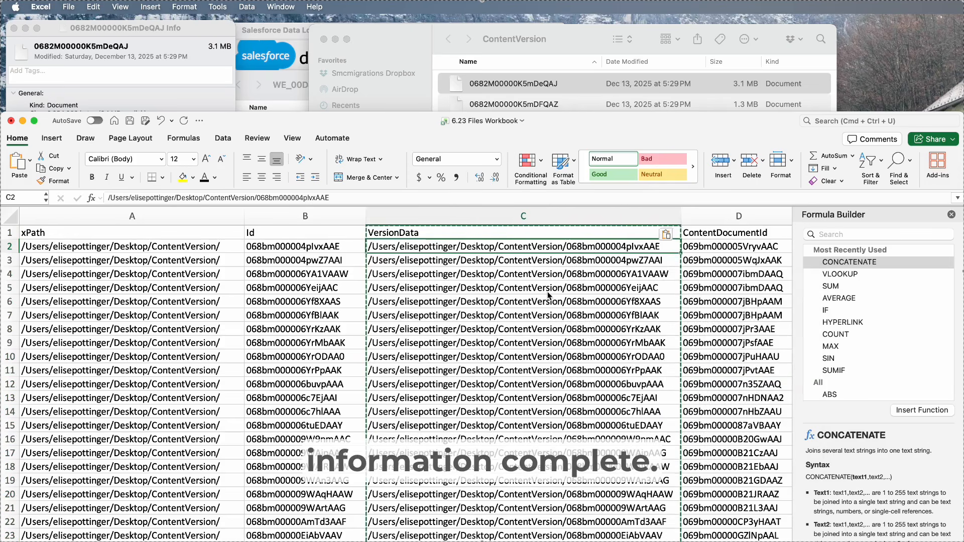
Insert another column between VersionData and ContentDocumentId and title it PathonClient.
scroll(422, 288, "right", 5)
left_click(508, 217)
right_click(509, 217)
left_click(525, 278)
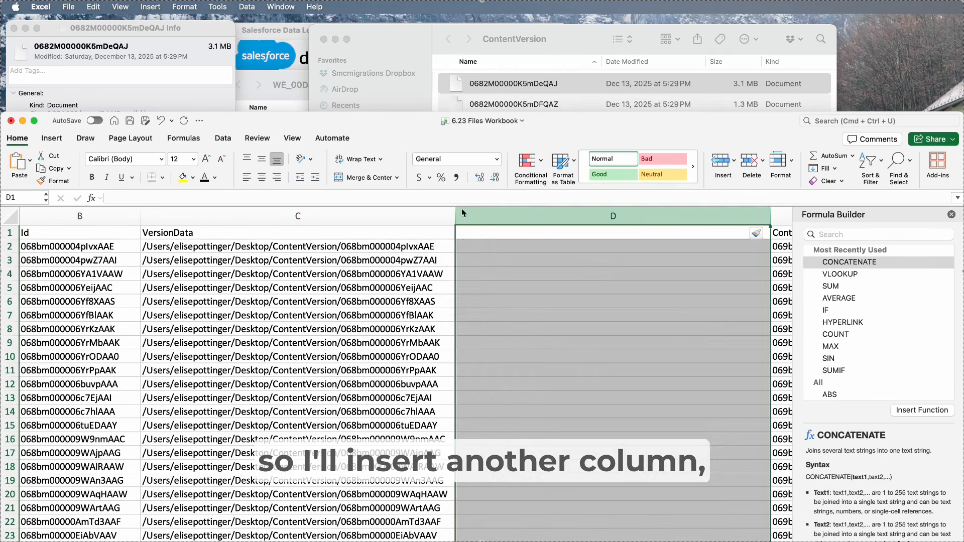
left_click(475, 233)
type("Pathon")
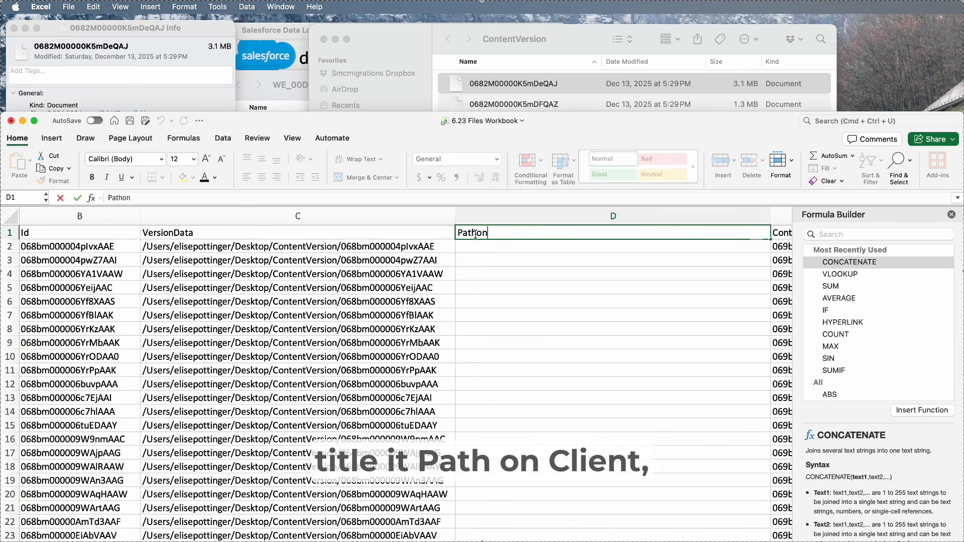
type("Cline")
type("t")
left_click(600, 291)
Locate the FileType column, cut it, and insert it between VersionData and PathonClient.
scroll(599, 292, "right", 8)
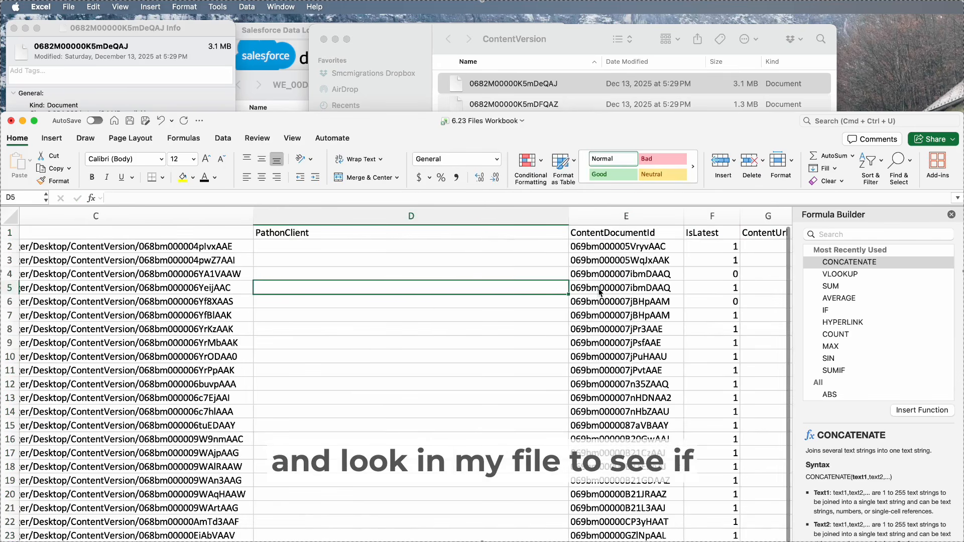
scroll(599, 292, "right", 10)
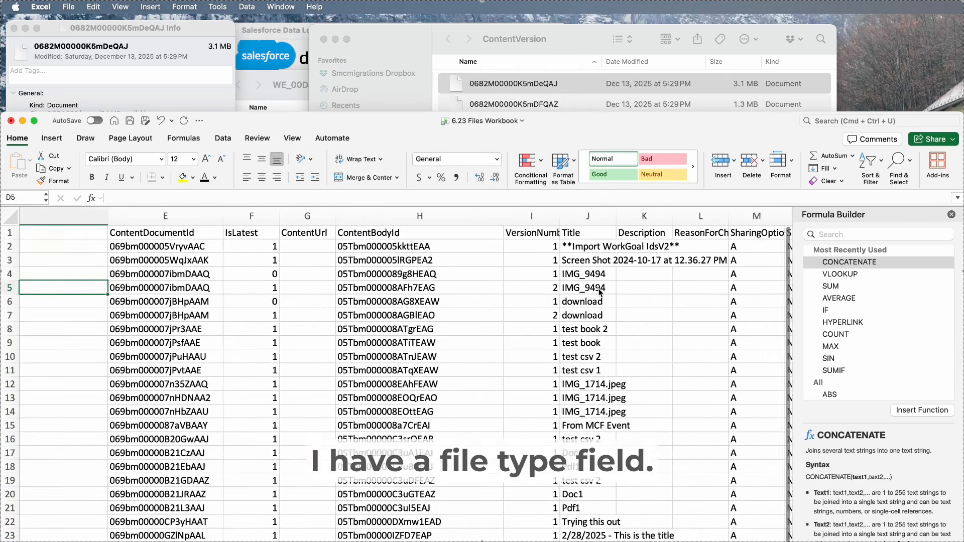
right_click(608, 216)
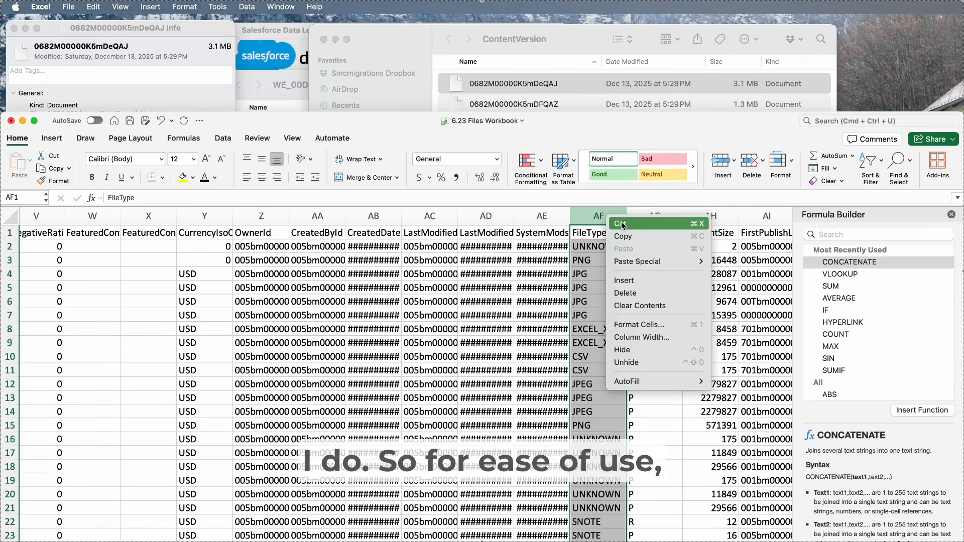
left_click(623, 222)
scroll(363, 334, "left", 4)
scroll(362, 334, "left", 15)
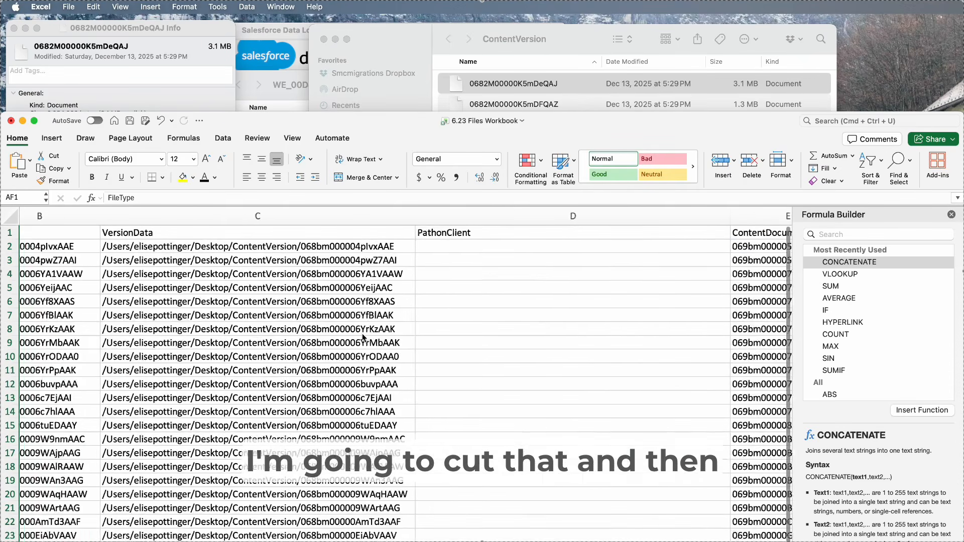
left_click(610, 216)
right_click(610, 211)
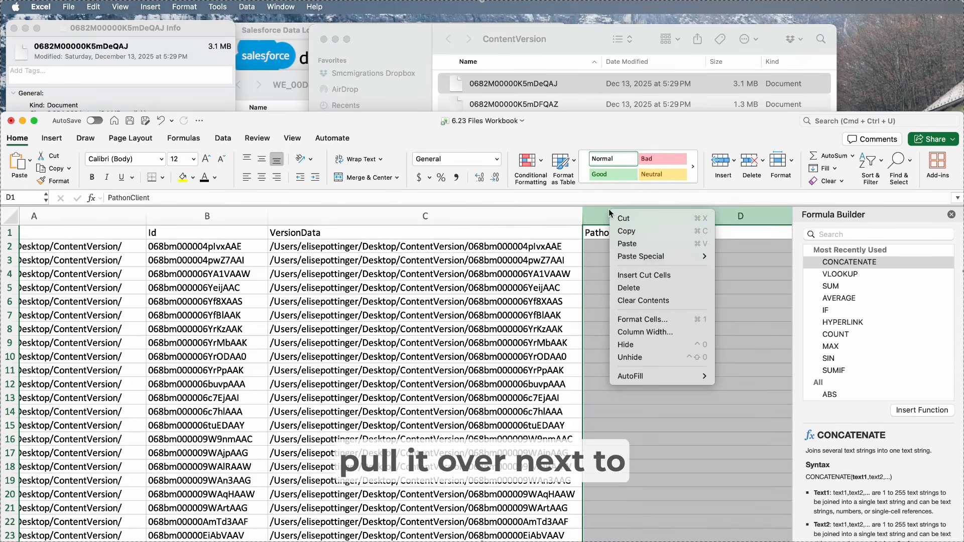
left_click(628, 275)
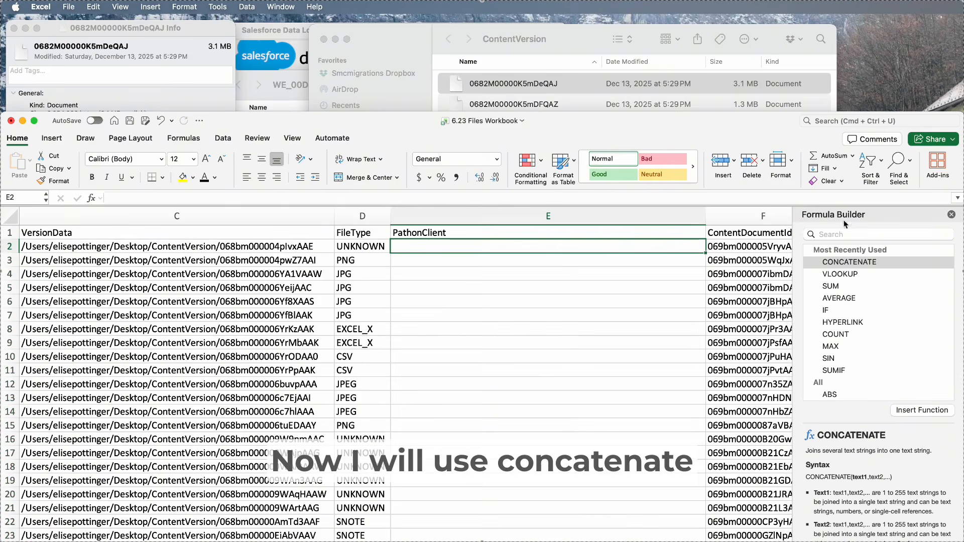
Build a CONCATENATE formula in E2 joining C2, "." and D2, and fill it down the PathonClient column.
double_click(833, 264)
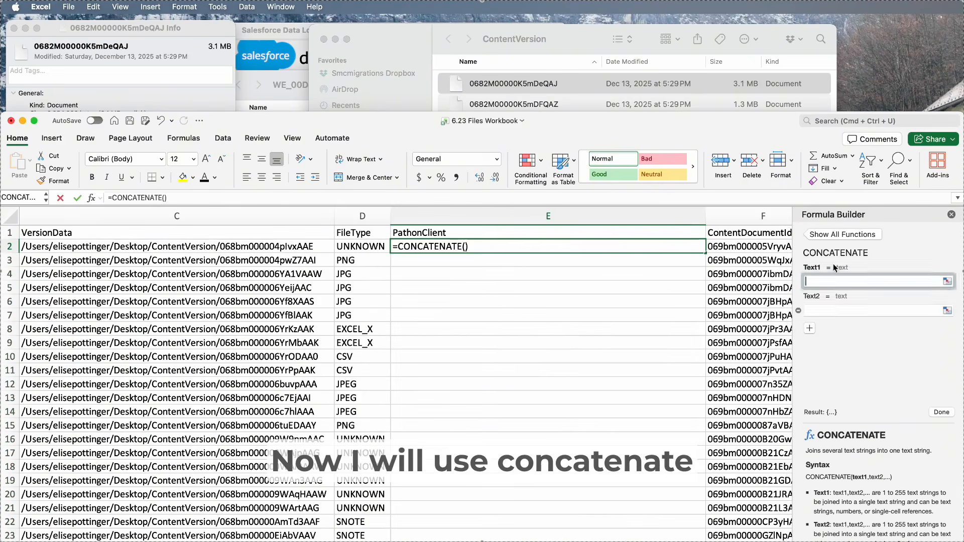
left_click(297, 247)
left_click(813, 312)
type("\".\"")
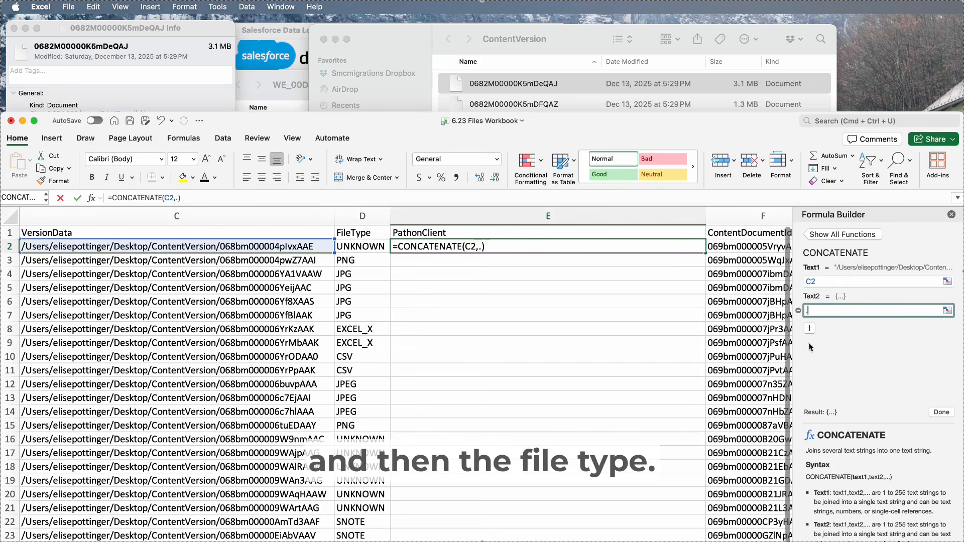
key("Tab")
left_click(360, 248)
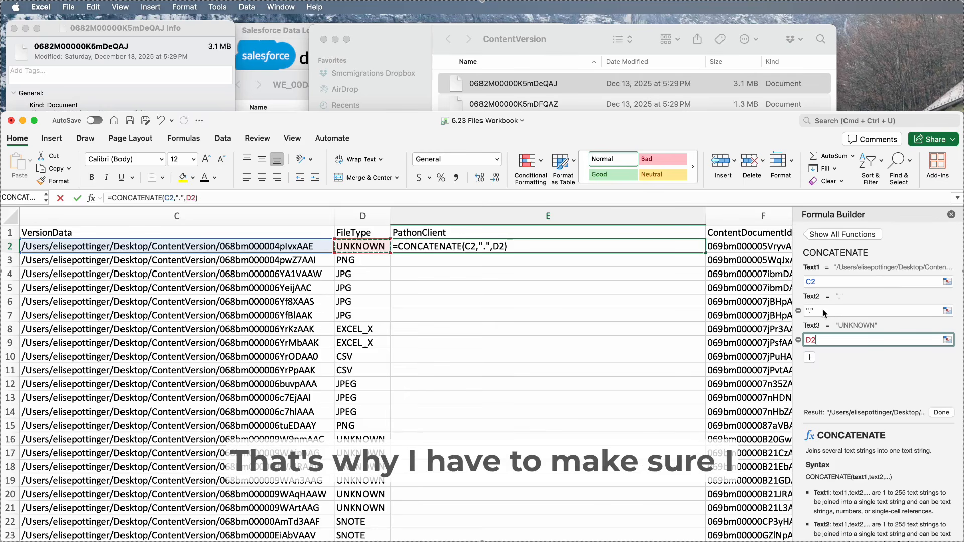
left_click(939, 412)
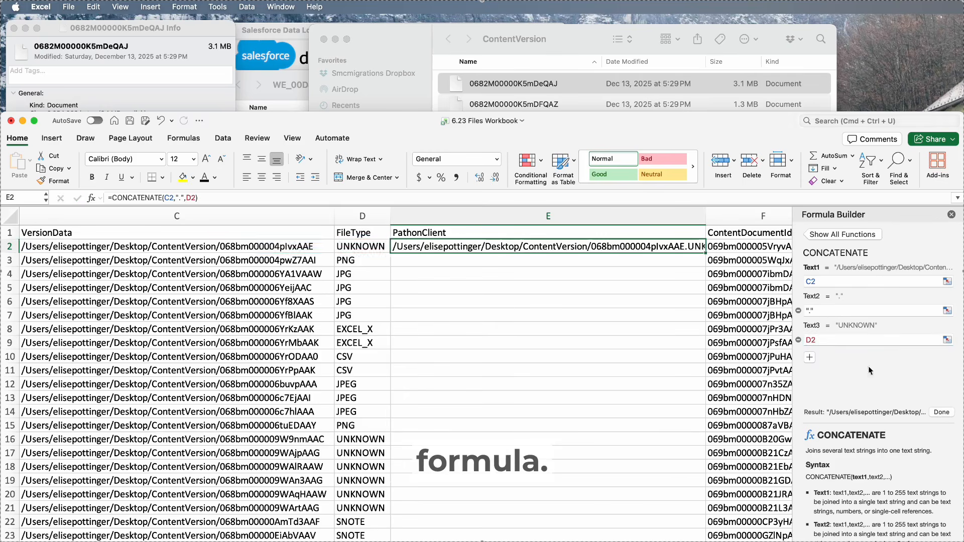
double_click(706, 253)
Replace the PathonClient column's formulas with their values by copying the column and pasting values only over it.
left_click(645, 220)
right_click(644, 220)
left_click(651, 236)
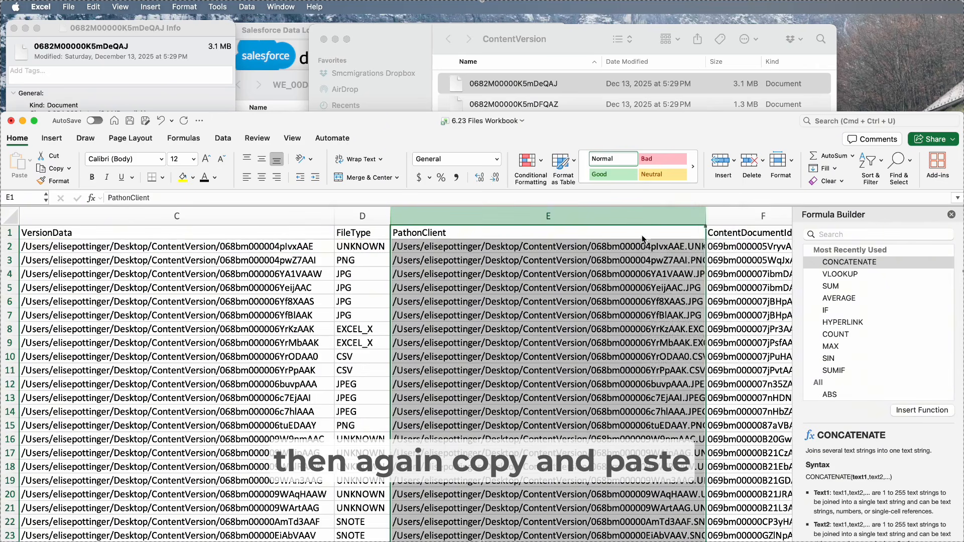
right_click(619, 228)
mouse_move(653, 277)
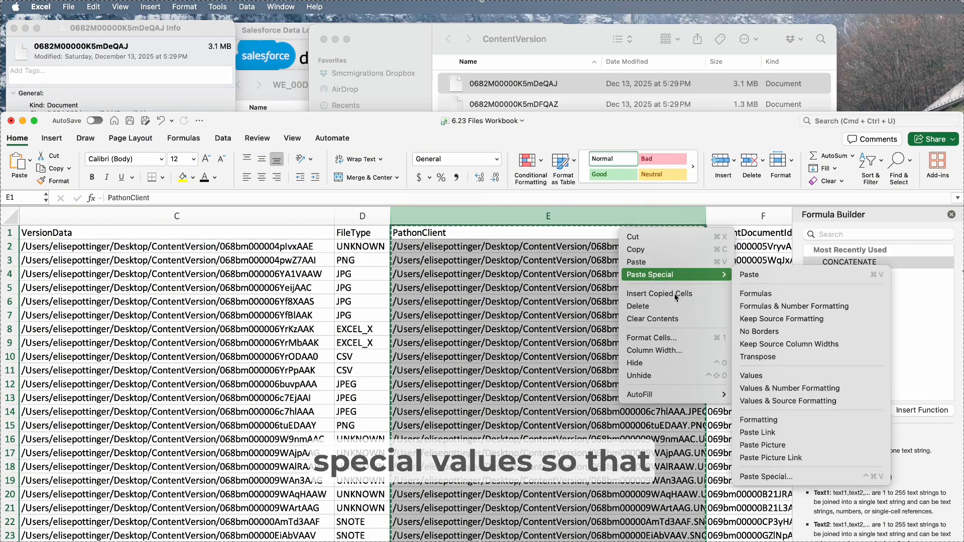
left_click(750, 375)
scroll(288, 231, "left", 2)
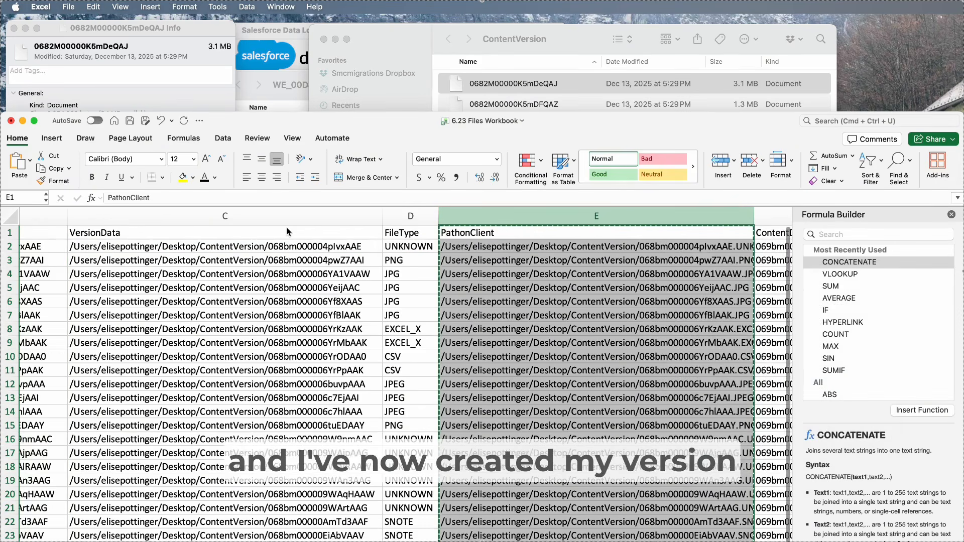
left_click(519, 238)
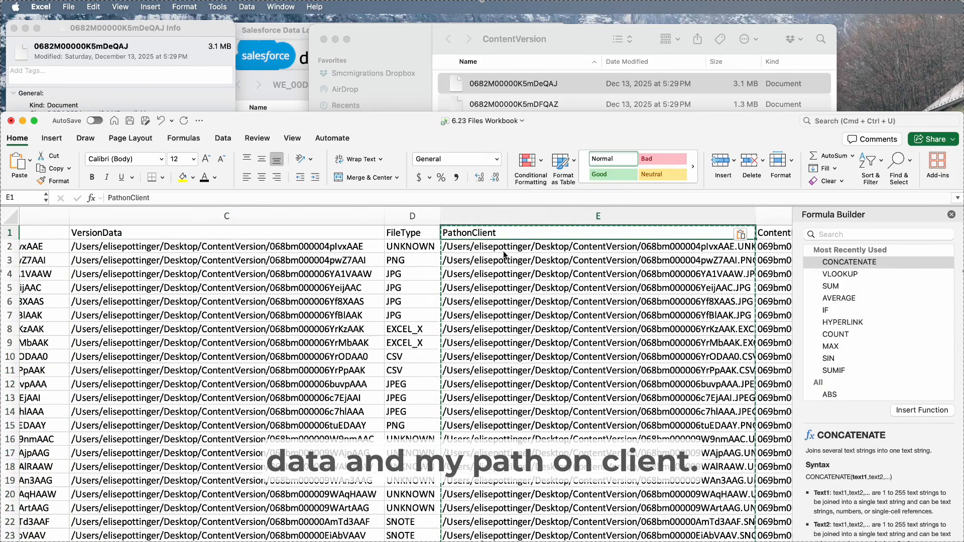
Highlight the Title header with a fill colour and check the OwnerId, CreatedById, CreatedDate and FirstPublishLocationId columns.
scroll(629, 286, "right", 5)
scroll(629, 286, "right", 10)
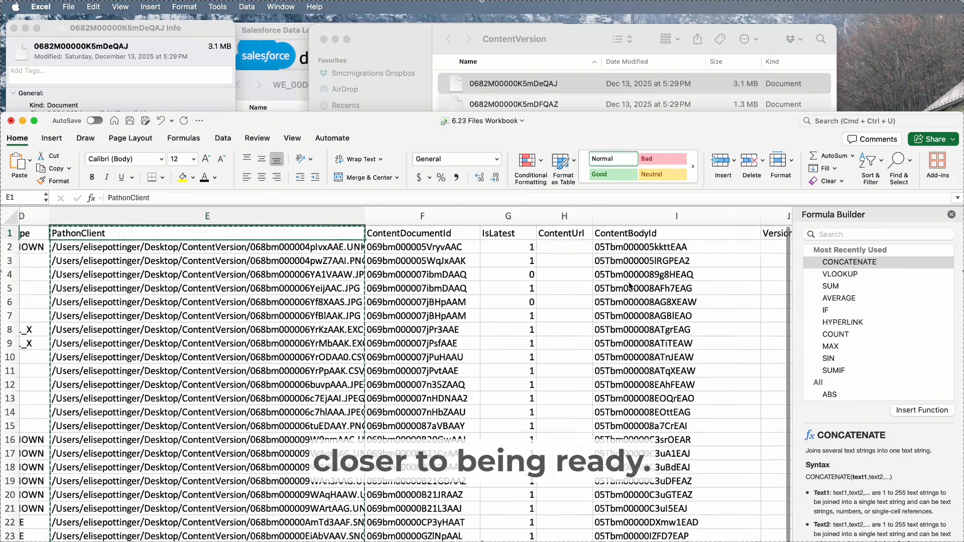
scroll(629, 286, "right", 3)
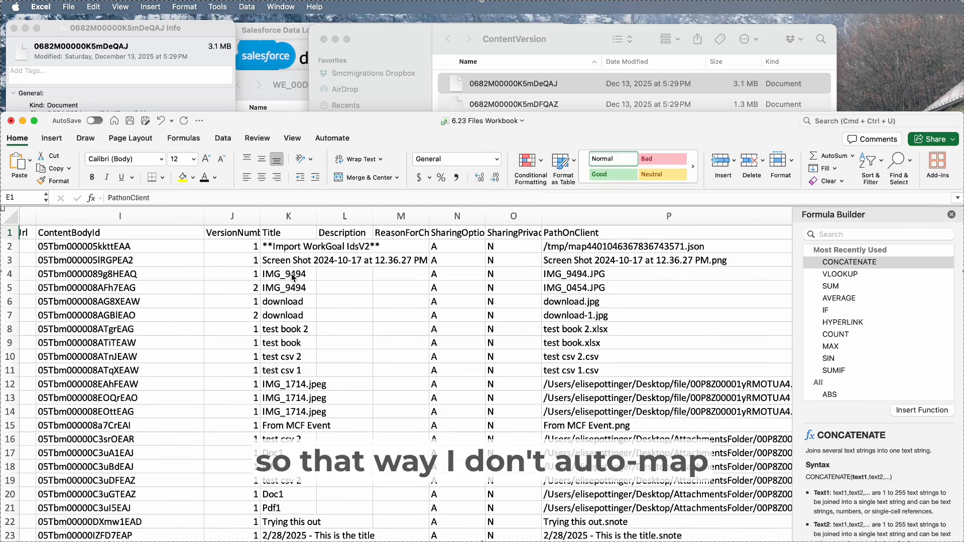
left_click(274, 236)
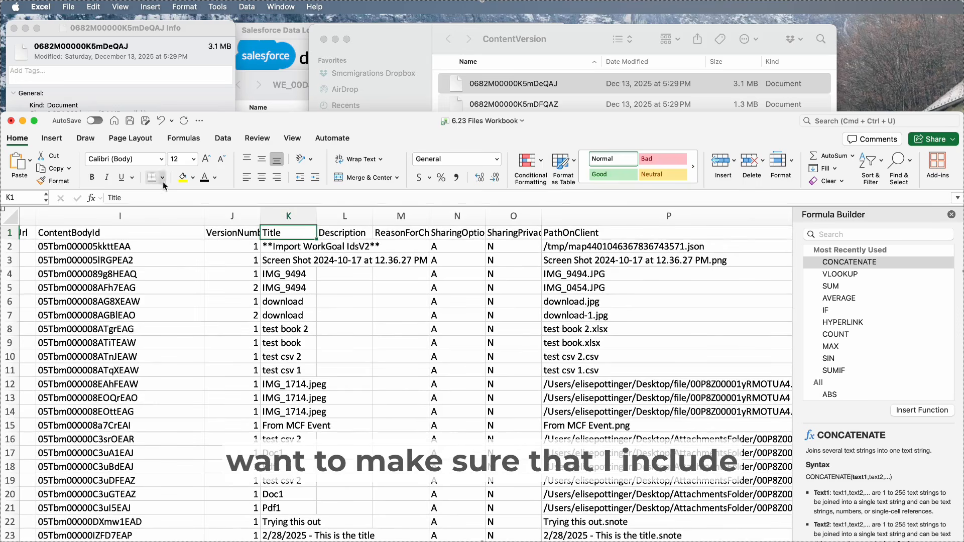
left_click(182, 177)
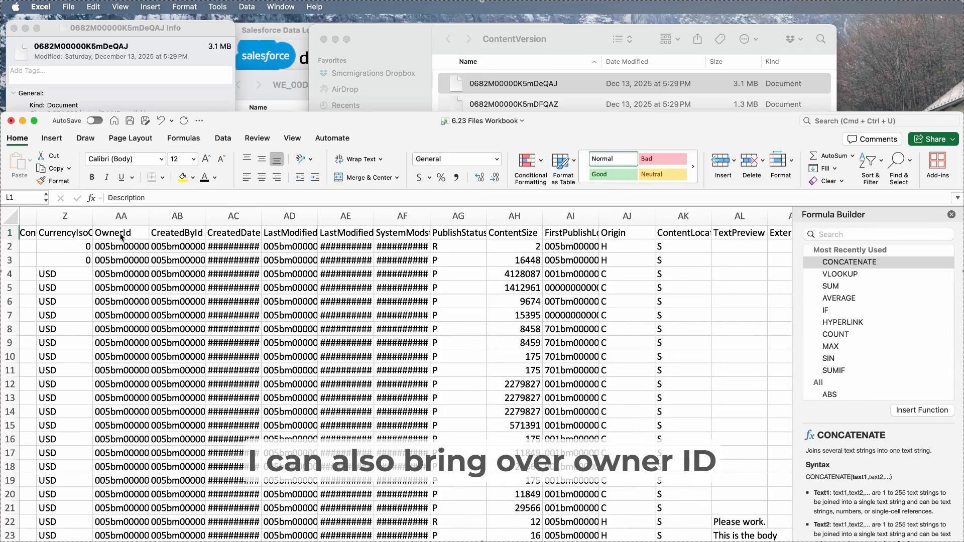
left_click_drag(121, 237, 243, 237)
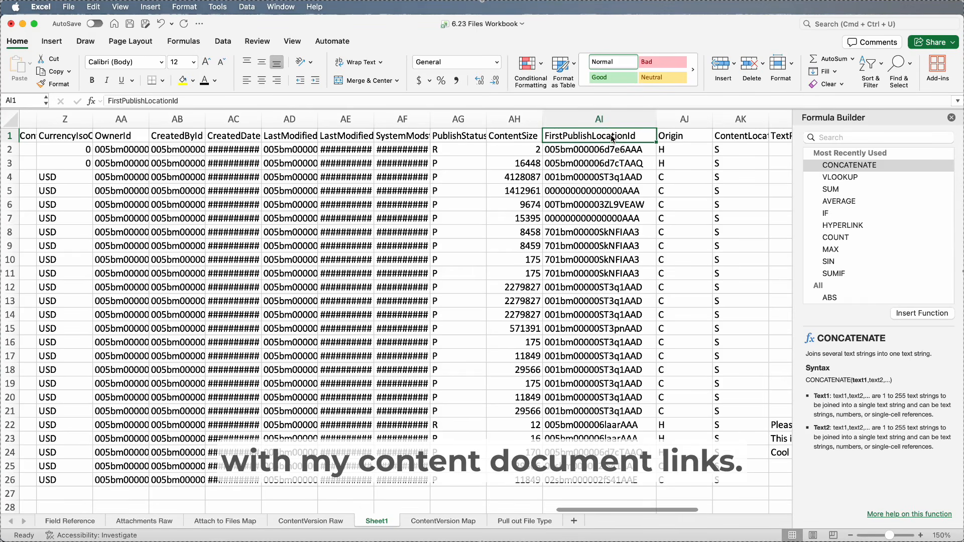
left_click(564, 153)
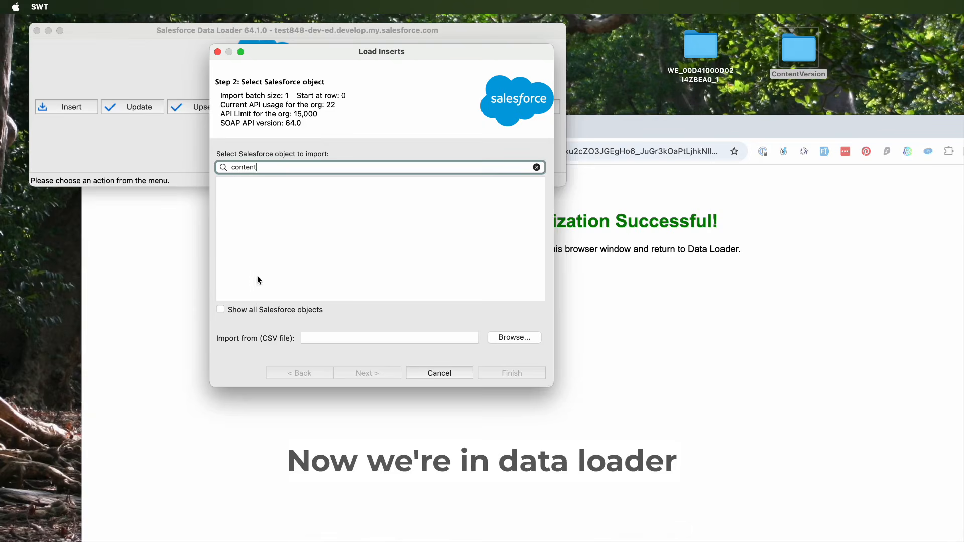
In Data Loader's insert wizard, show all Salesforce objects, choose Content Version and load test files insert.csv from the Desktop.
left_click(260, 310)
type("v")
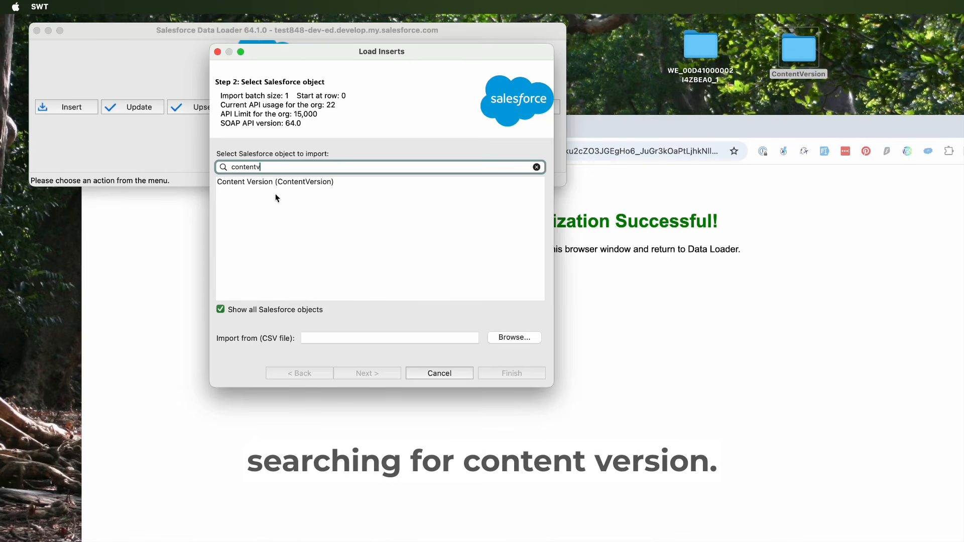
left_click(267, 183)
left_click(504, 335)
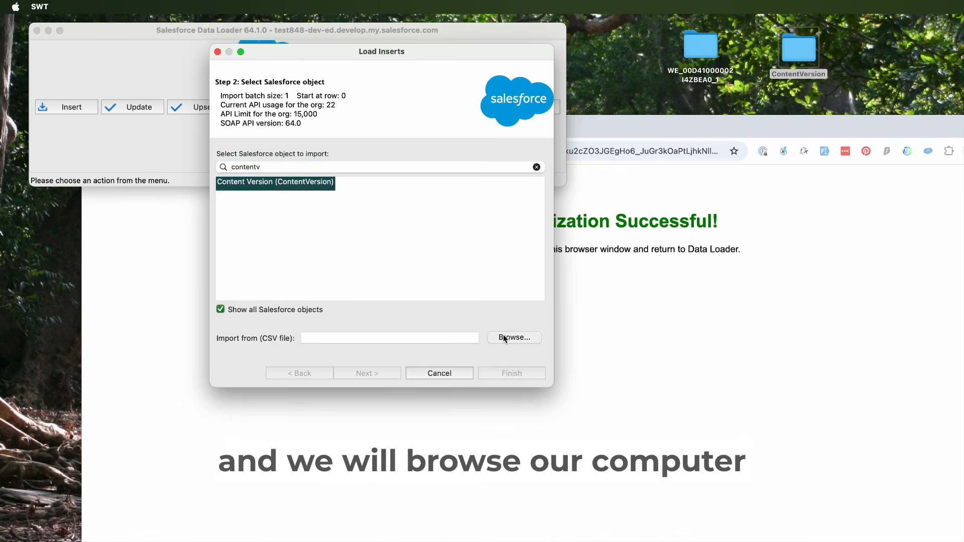
left_click(248, 133)
double_click(248, 134)
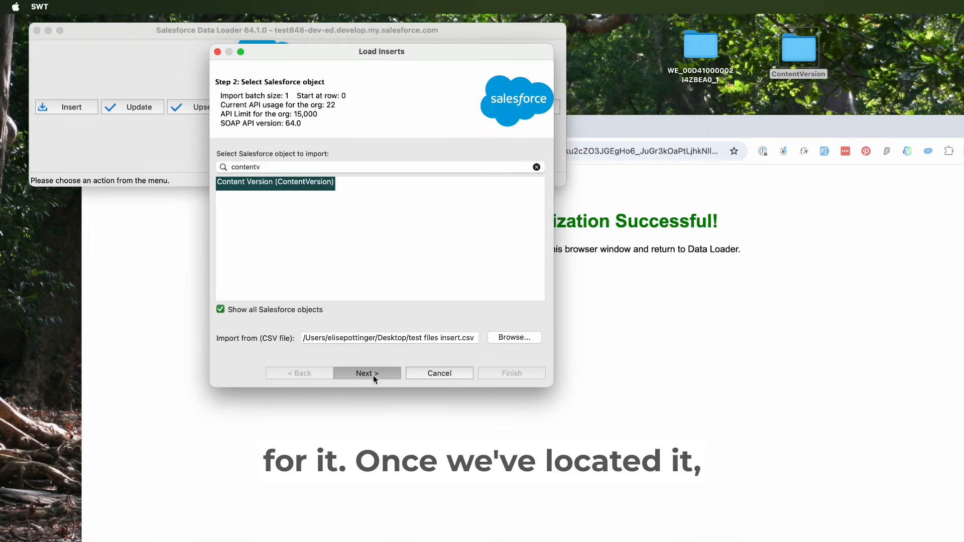
Proceed without lookup relationships, accept the automatic field mapping and run the insert with the Desktop test folder for results.
left_click(372, 374)
left_click(446, 201)
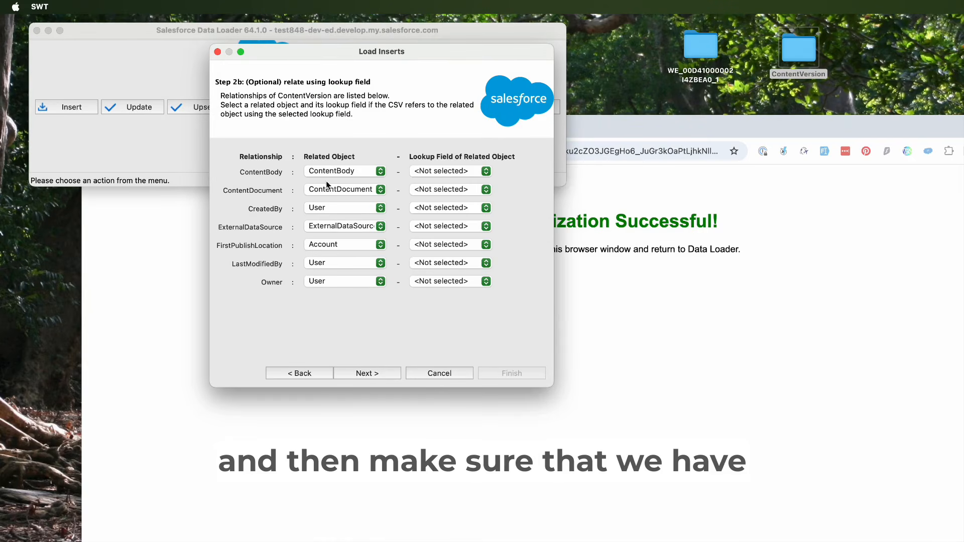
left_click(358, 372)
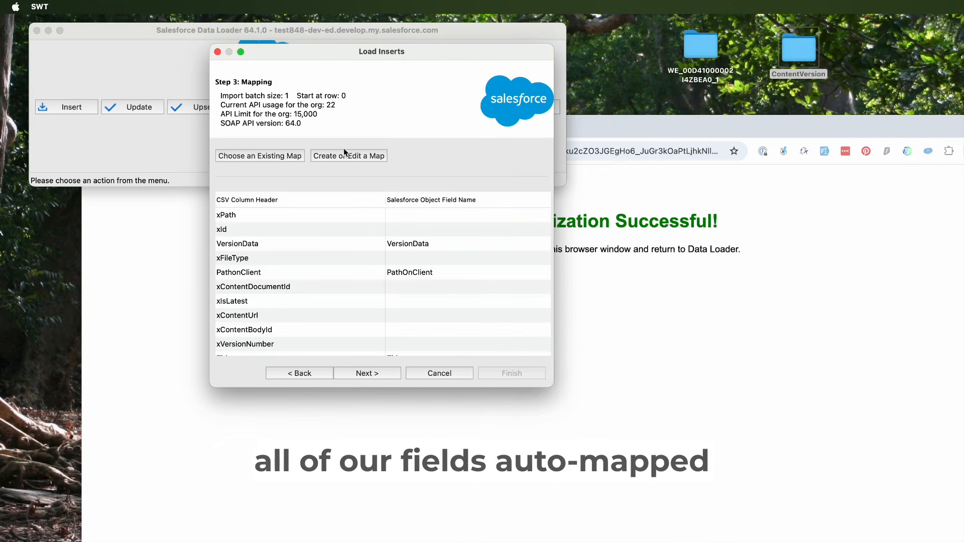
left_click(369, 374)
left_click(507, 373)
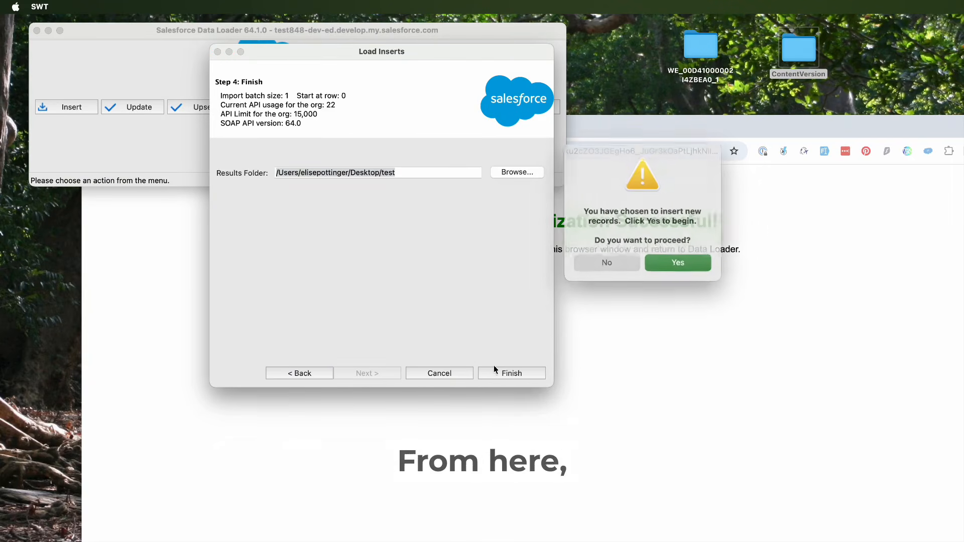
left_click(661, 260)
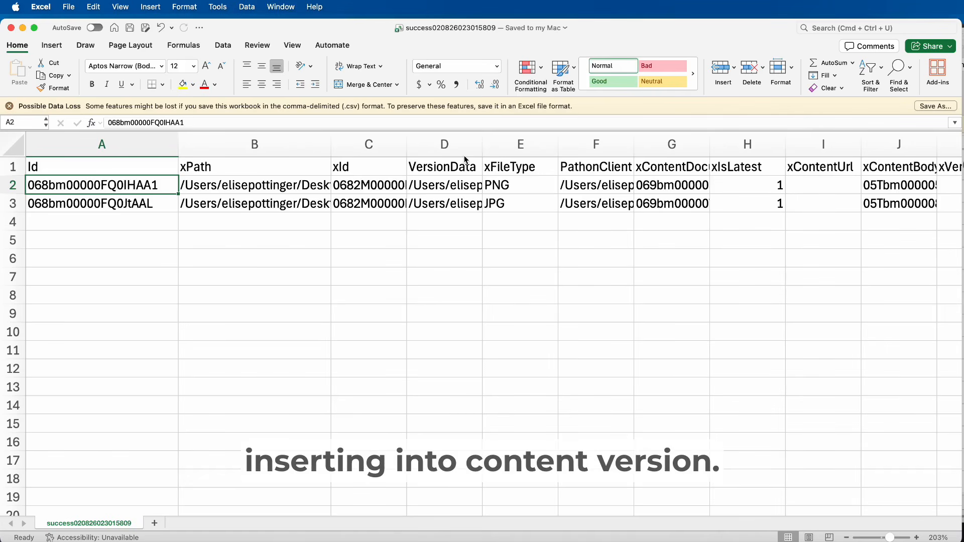
In the insert's success file in Excel, inspect the Id of the first inserted content version in A2.
double_click(153, 187)
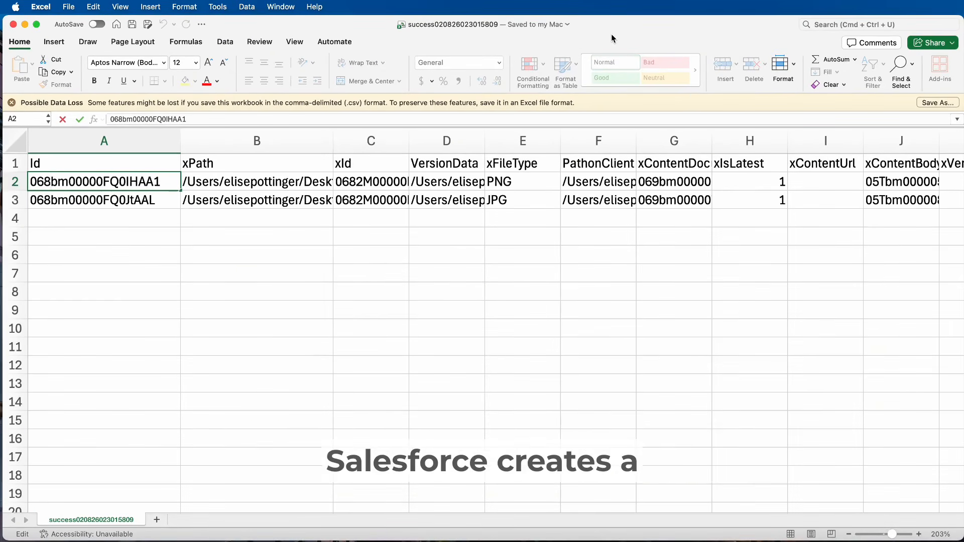
left_click(216, 187)
left_click(132, 186)
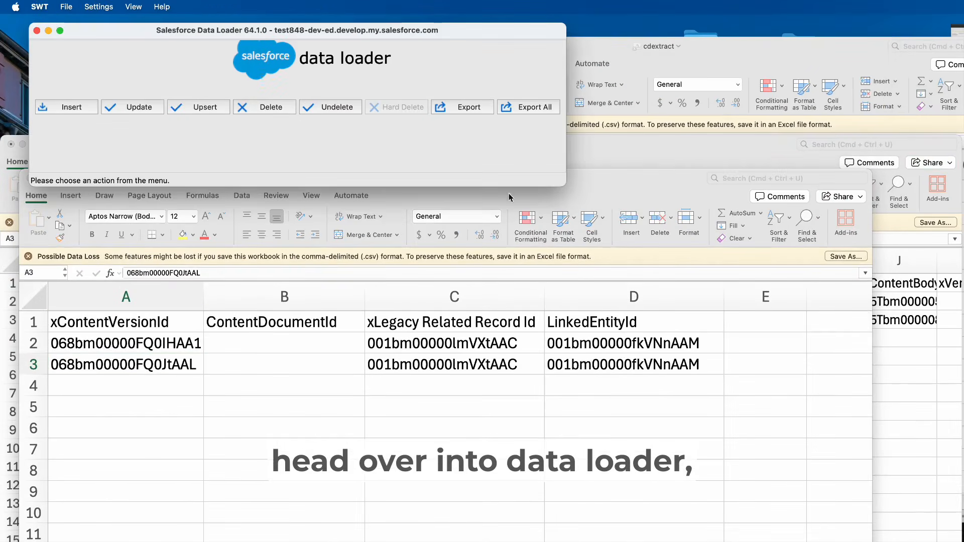
Switch to Data Loader, start an export with all Salesforce objects shown and search "contentd" to choose the ContentDocument object.
left_click(462, 107)
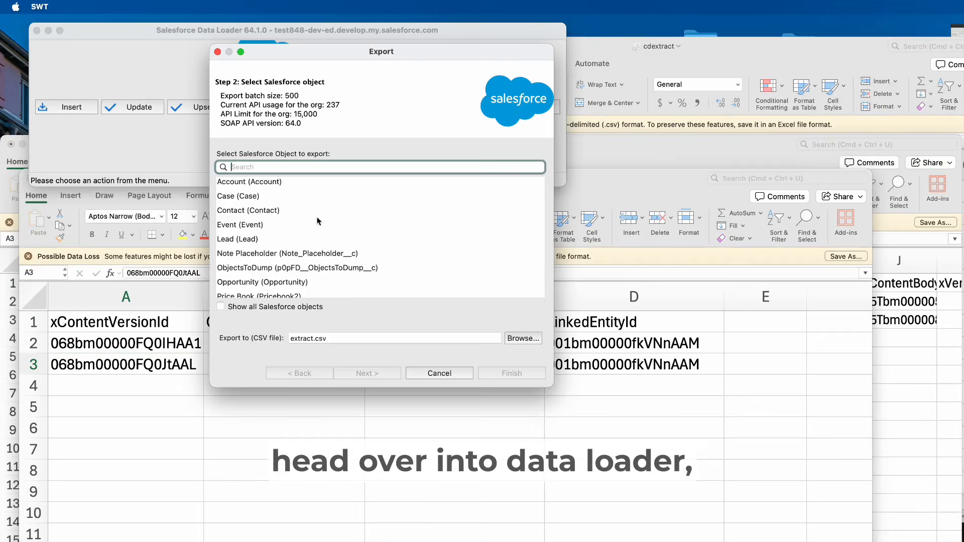
left_click(281, 308)
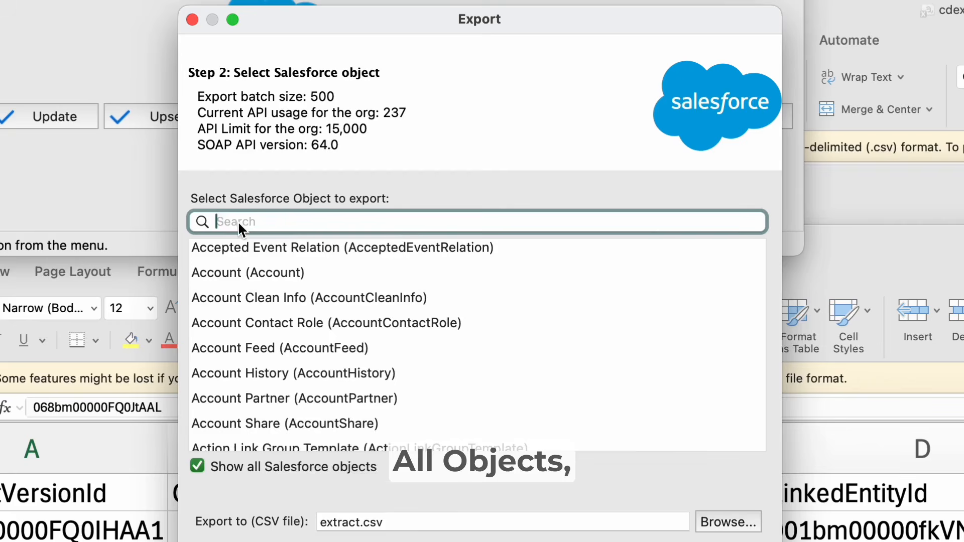
type("contentd")
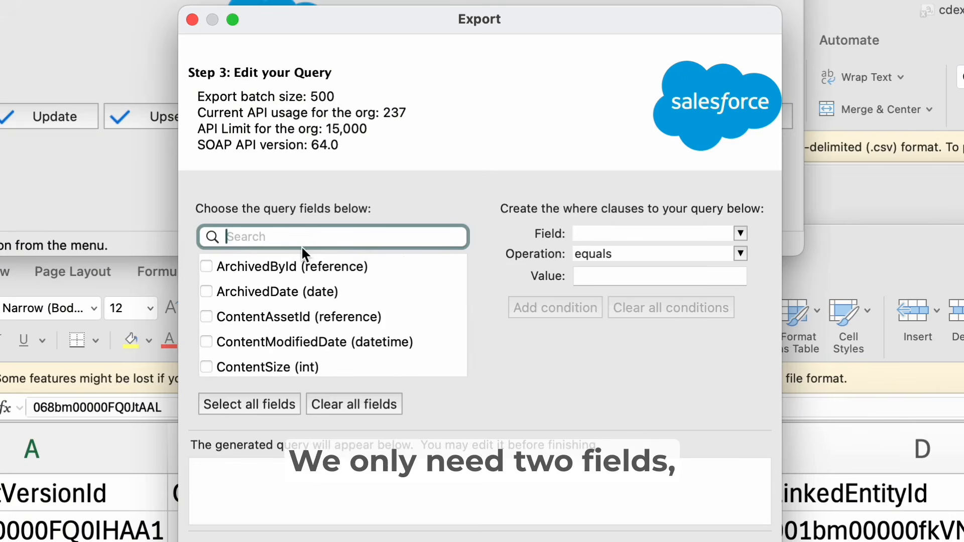
Query the Id and LatestPublishedVersionId fields of ContentDocument, run the export and close the completion message.
type("id")
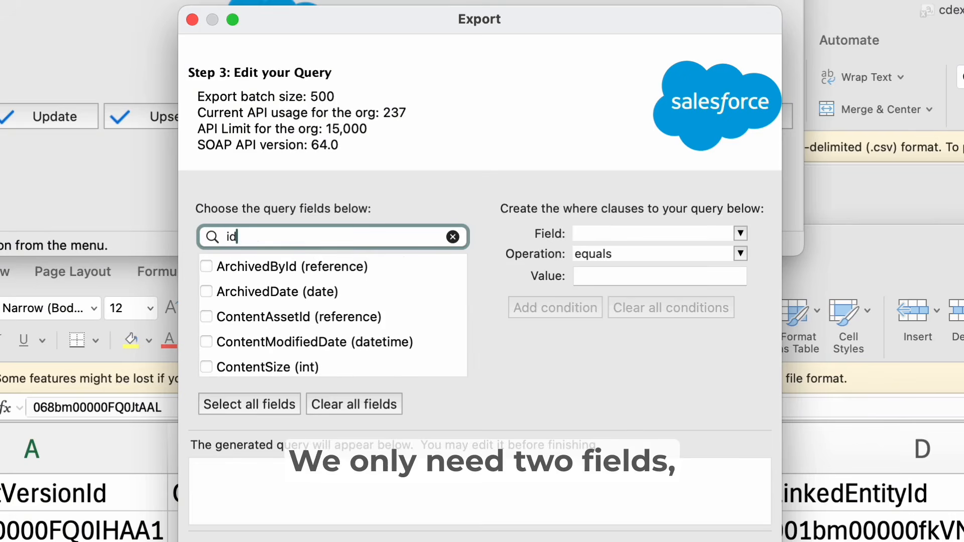
left_click(206, 342)
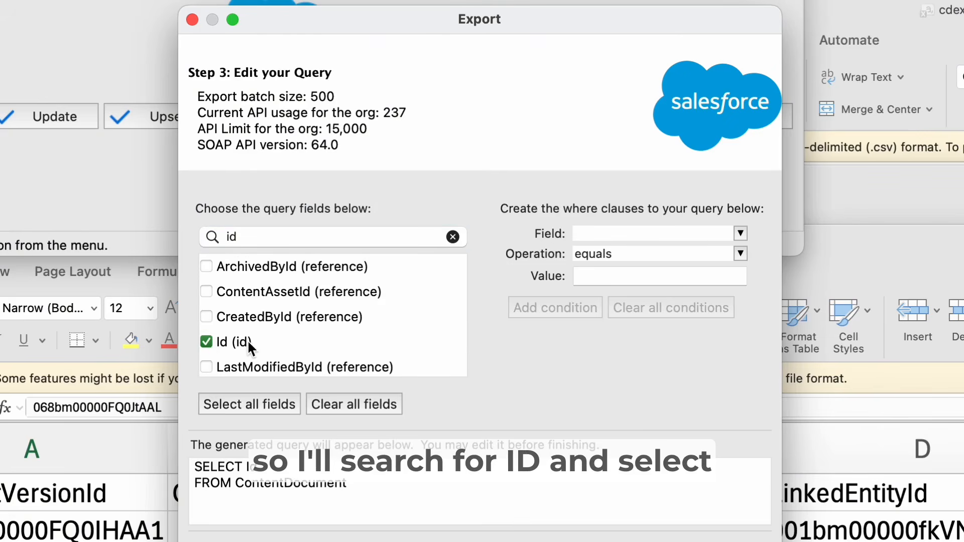
scroll(205, 340, "down", 3)
left_click(207, 313)
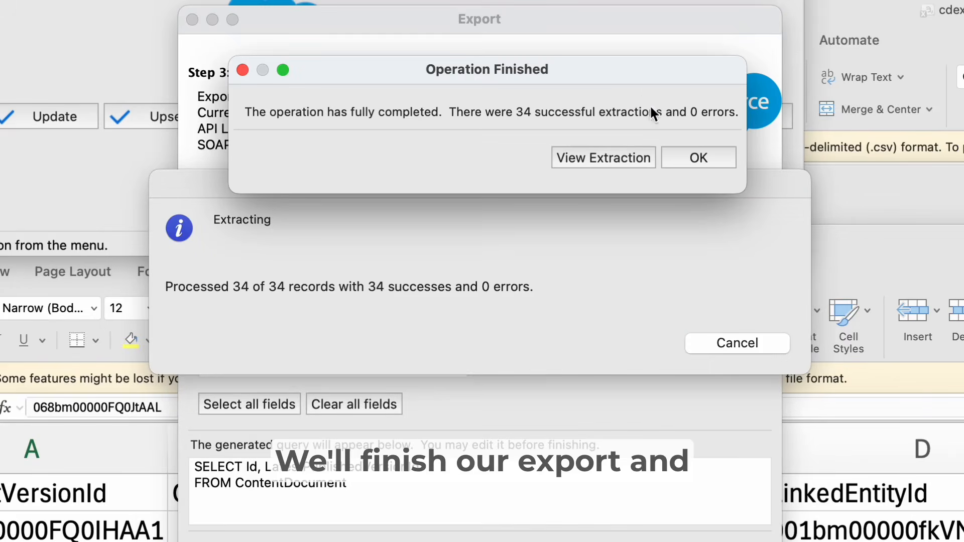
left_click(699, 156)
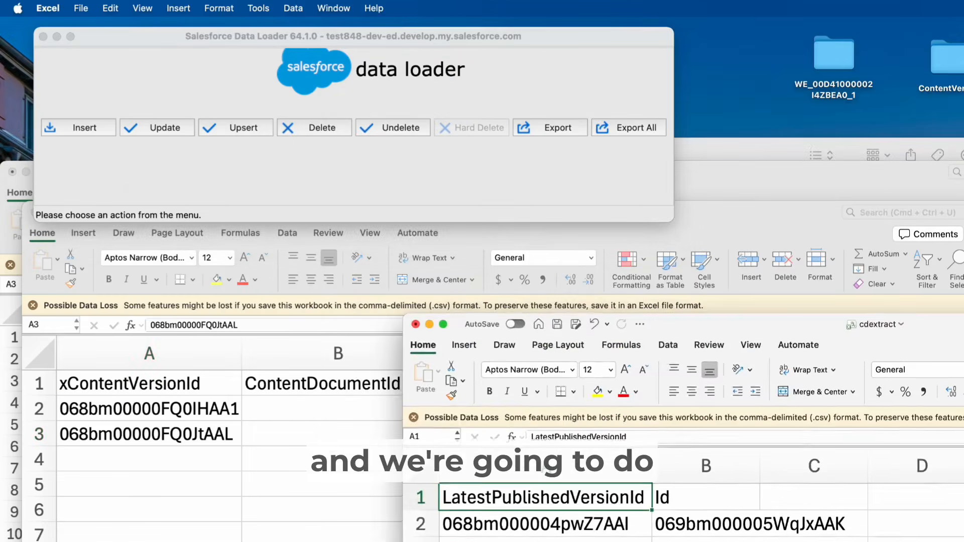
Move the cdextract and success workbook windows clear of the CDL workbook and minimise the success workbook.
left_click_drag(963, 339, 924, 244)
left_click(892, 185)
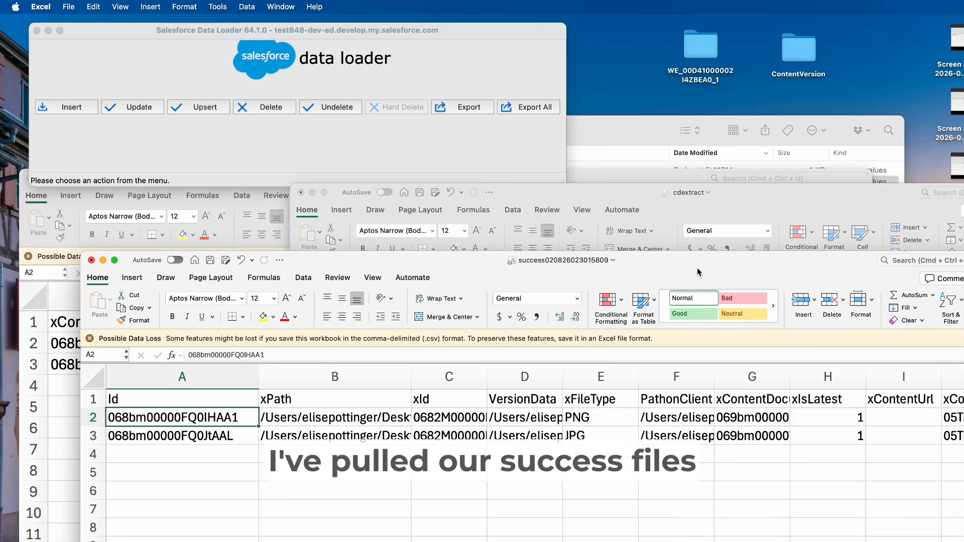
left_click_drag(696, 270, 803, 156)
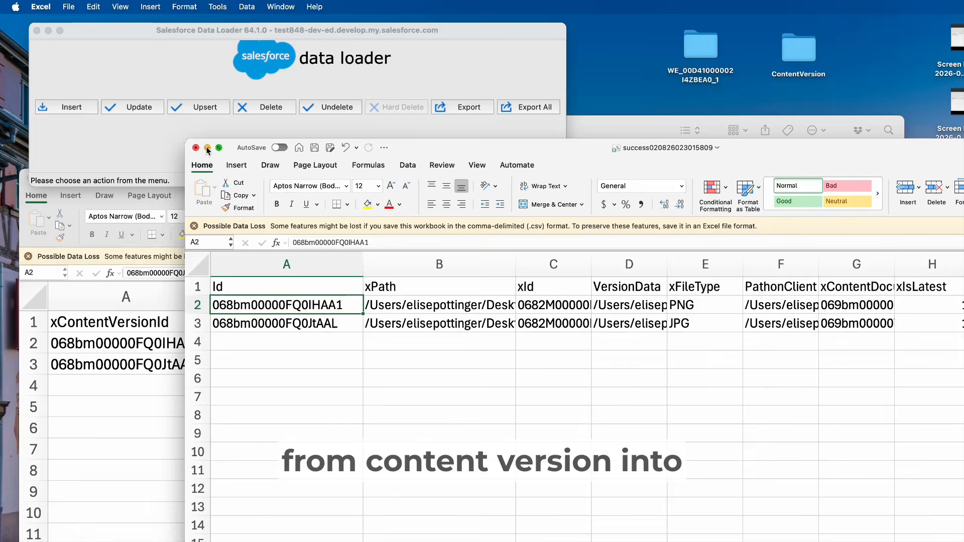
left_click(208, 149)
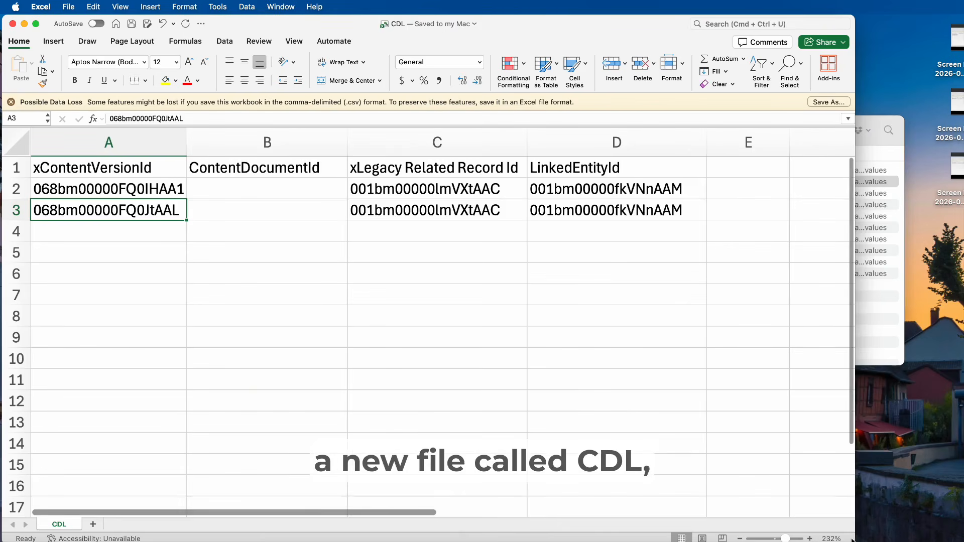
Widen the CDL workbook window and examine its xContentVersionId, ContentDocumentId, xLegacy Related Record Id and LinkedEntityId columns.
left_click_drag(852, 539, 959, 541)
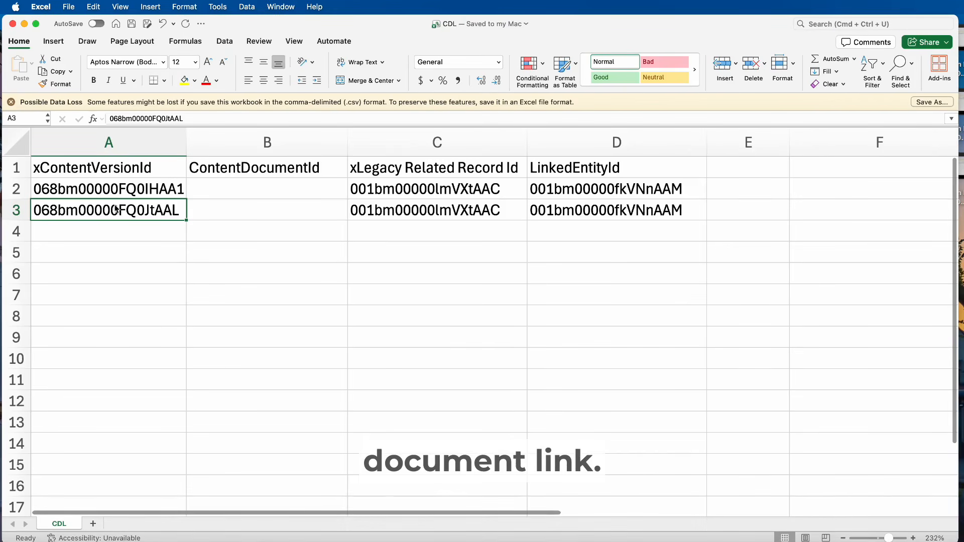
left_click(130, 195)
left_click(223, 193)
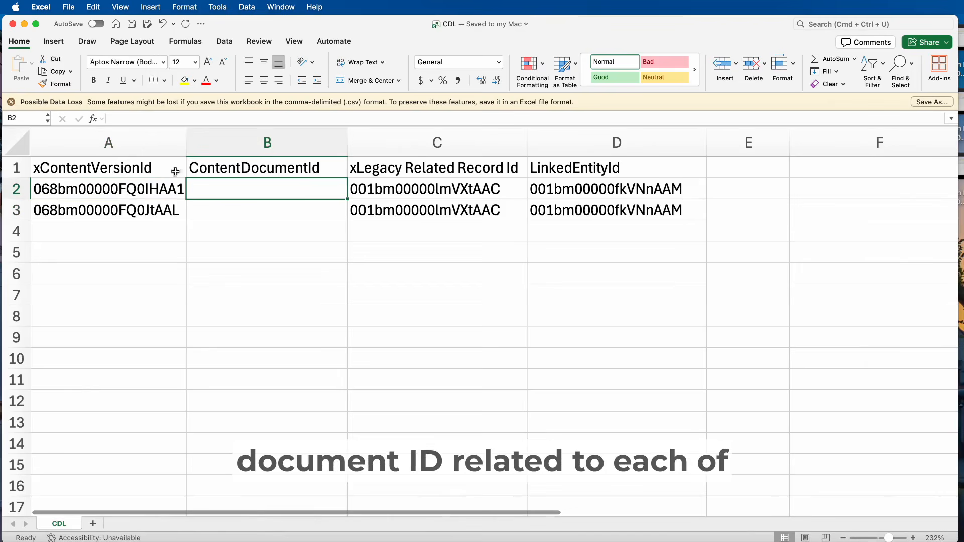
left_click(138, 191)
left_click(130, 215)
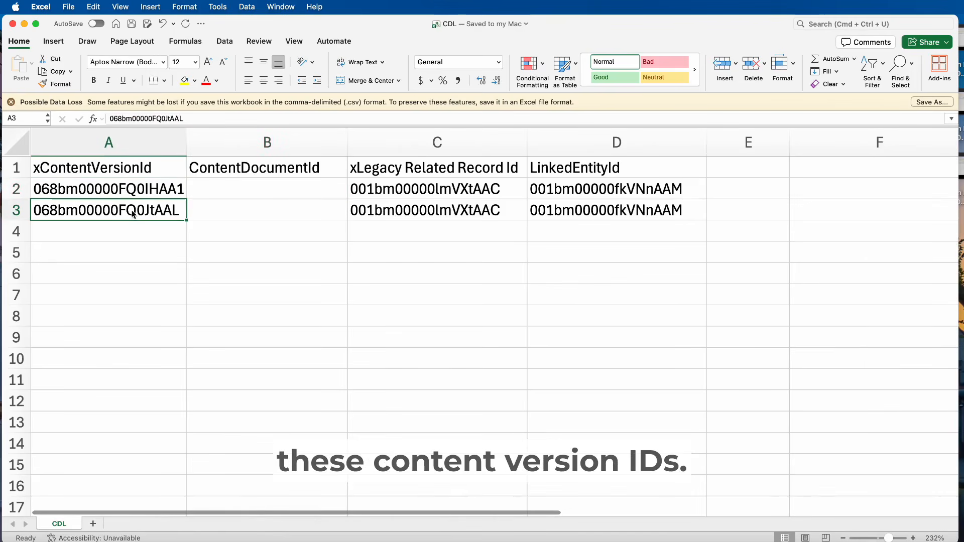
left_click(481, 184)
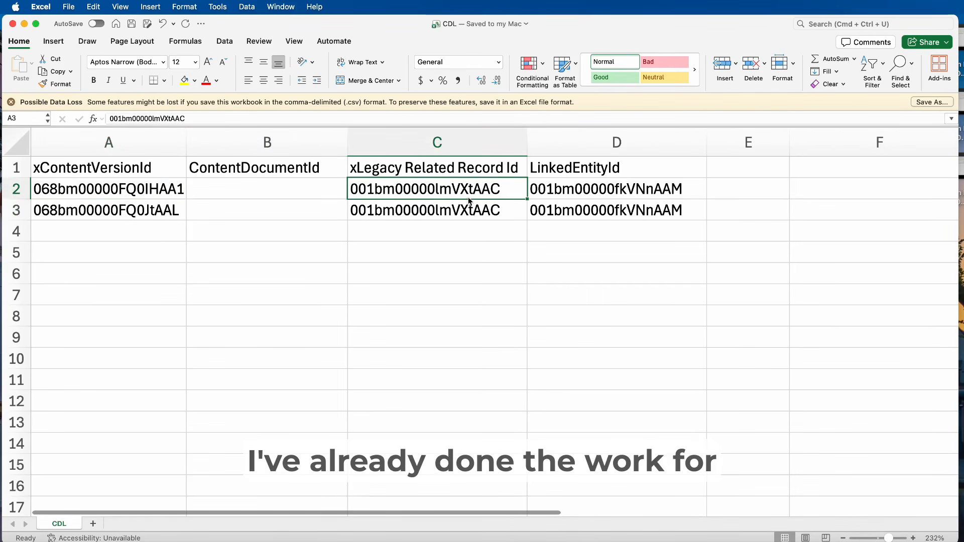
left_click(578, 191)
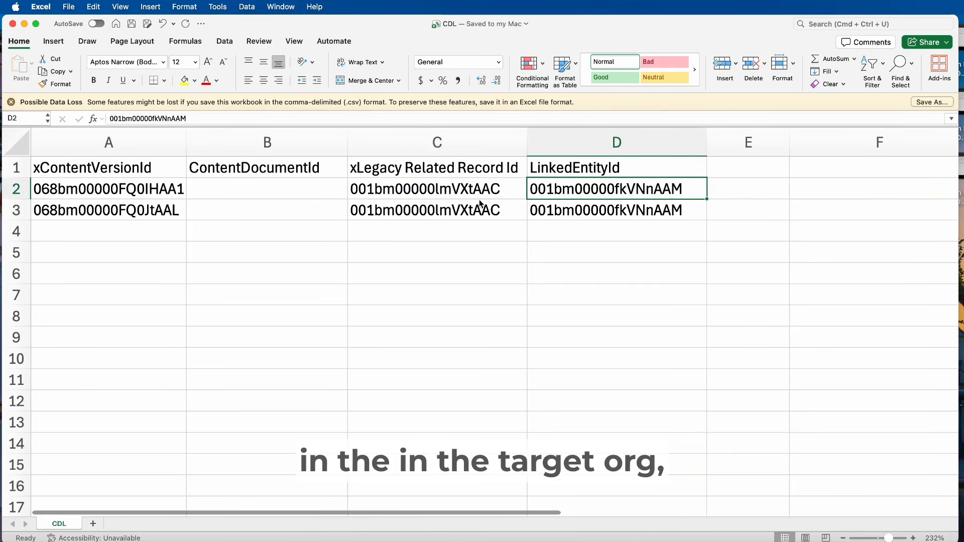
left_click(462, 192)
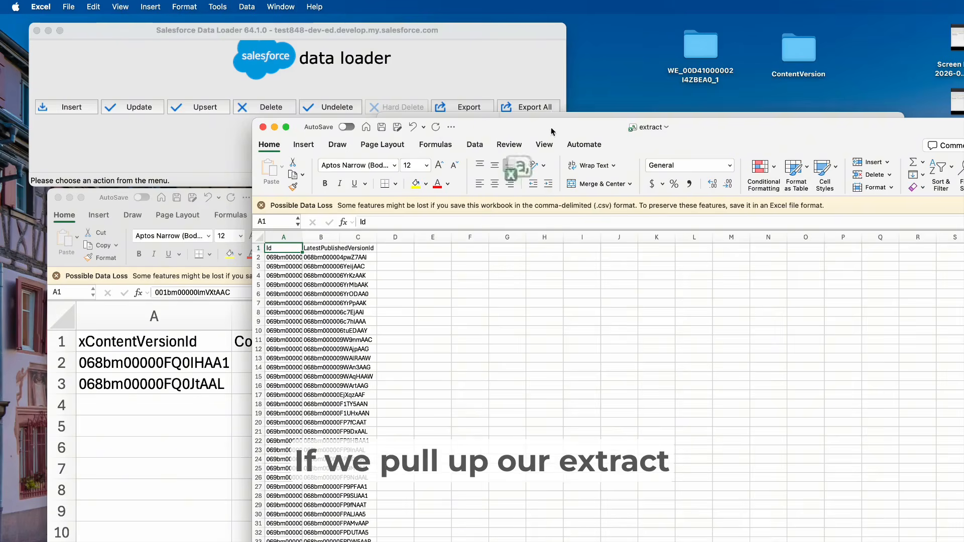
In the extract workbook, move the LatestPublishedVersionId column in front of the Id column and widen it to fit its contents.
double_click(451, 126)
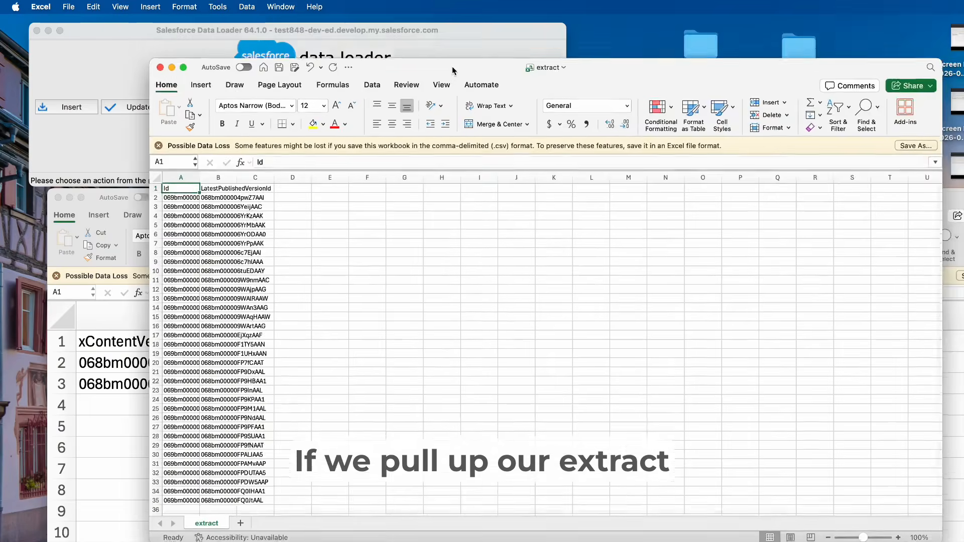
left_click(879, 504)
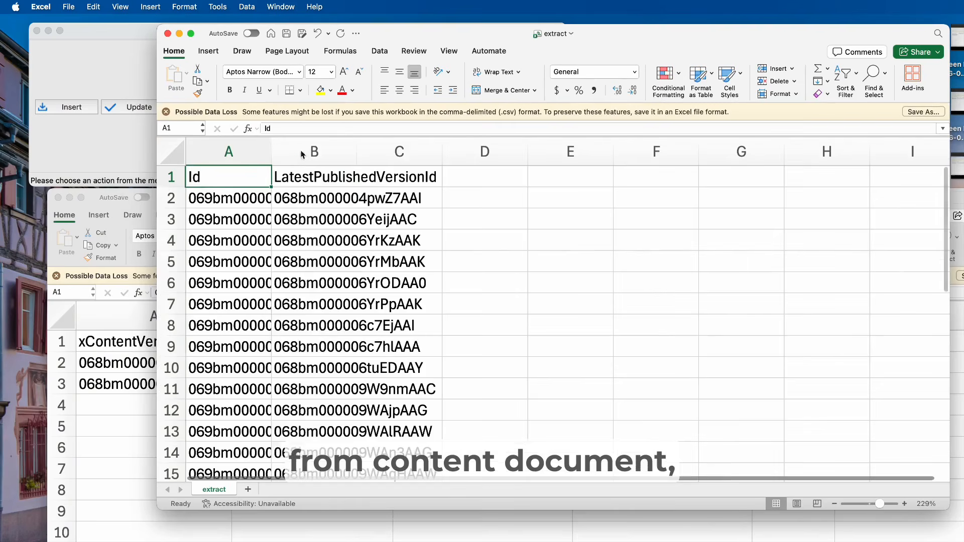
left_click(308, 151)
right_click(303, 152)
left_click(311, 159)
left_click(202, 153)
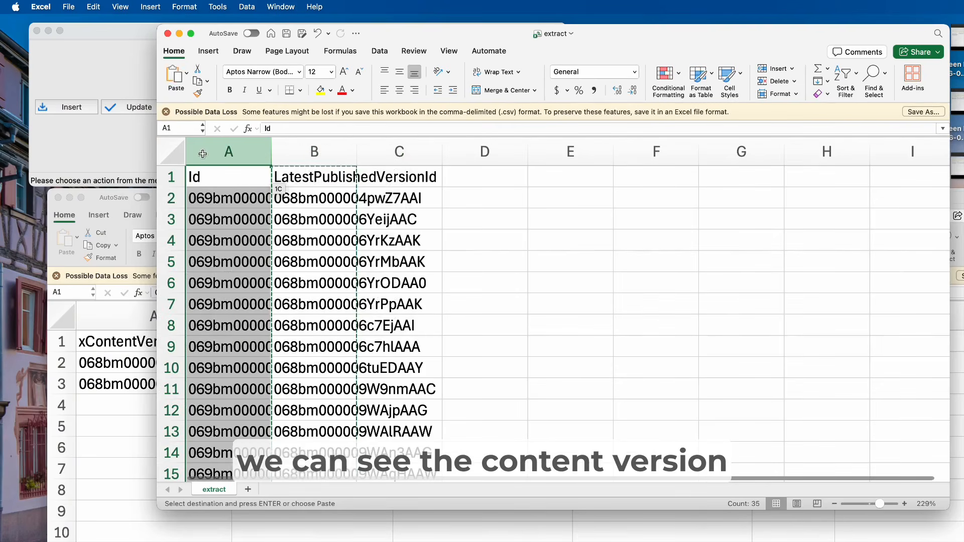
right_click(202, 153)
left_click(246, 214)
left_click_drag(275, 143, 364, 146)
left_click(383, 208)
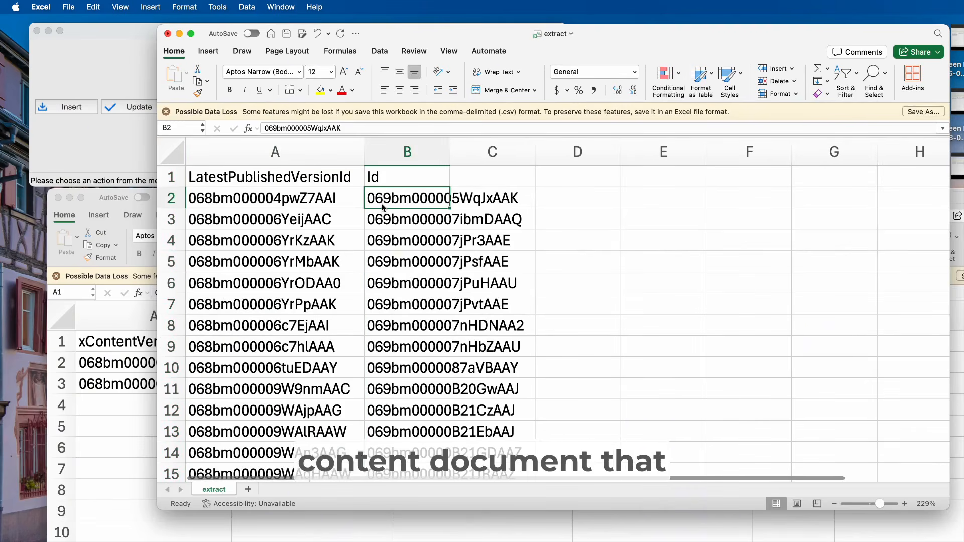
Start a VLOOKUP in B2 of the CDL workbook with A2 as lookup value and the extract workbook's LatestPublishedVersionId and Id columns as table array.
left_click(138, 372)
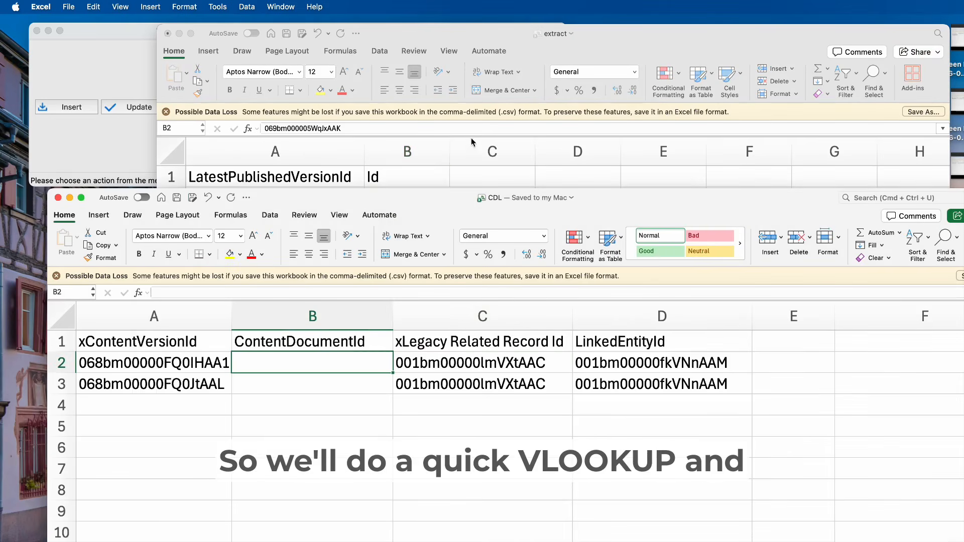
left_click_drag(450, 203, 413, 140)
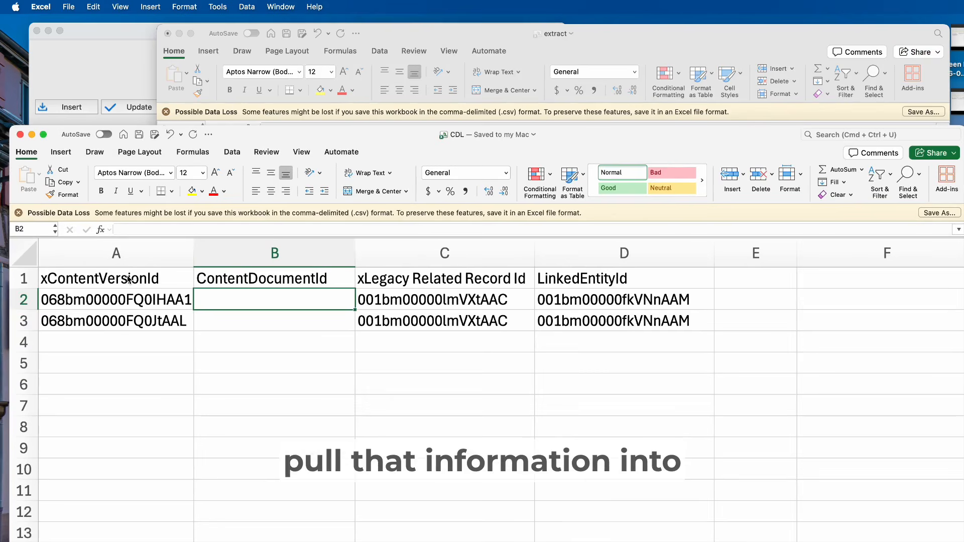
left_click(100, 229)
double_click(829, 282)
left_click(156, 299)
left_click(873, 342)
left_click(477, 34)
left_click_drag(277, 198, 377, 452)
Complete the VLOOKUP with column index 2 and range lookup FALSE, and fill it down to B3.
left_click(824, 372)
type("2")
key("Tab")
type("false")
key("Return")
left_click_drag(355, 311, 355, 320)
Replace the formulas in the ContentDocumentId column with their plain values.
right_click(272, 252)
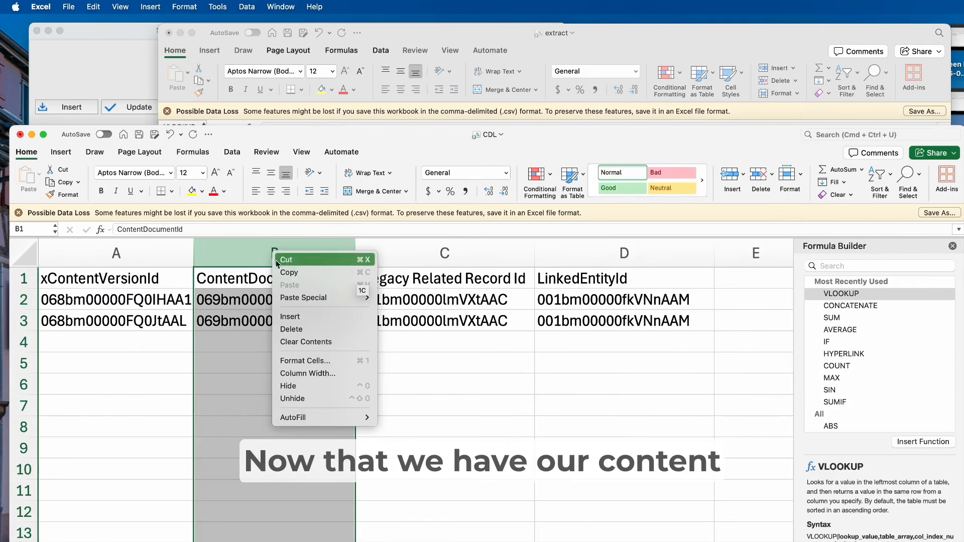
left_click(288, 272)
right_click(252, 275)
mouse_move(279, 319)
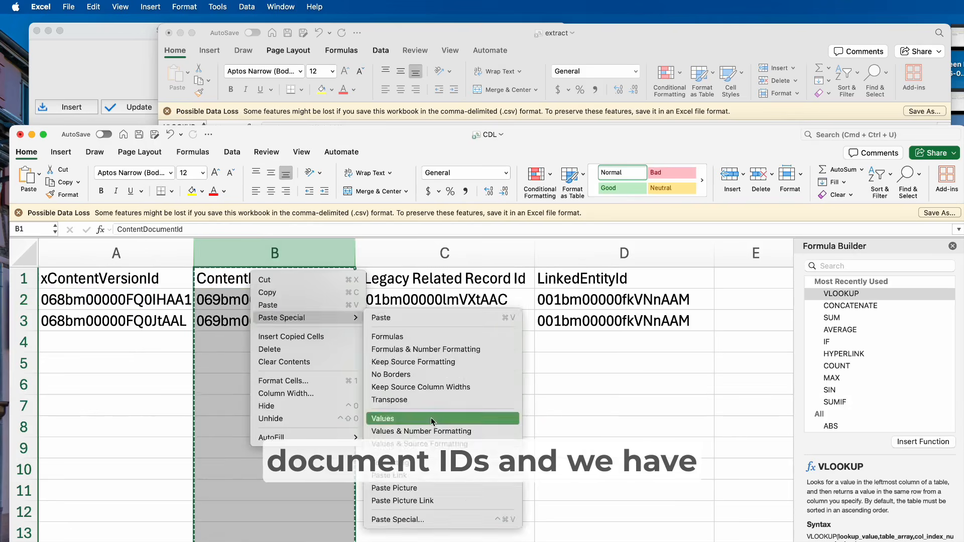
left_click(383, 418)
Check the LinkedEntityId values in D2:D3, move the CDL workbook window clear of Data Loader and save the workbook.
left_click(598, 282)
left_click(593, 301)
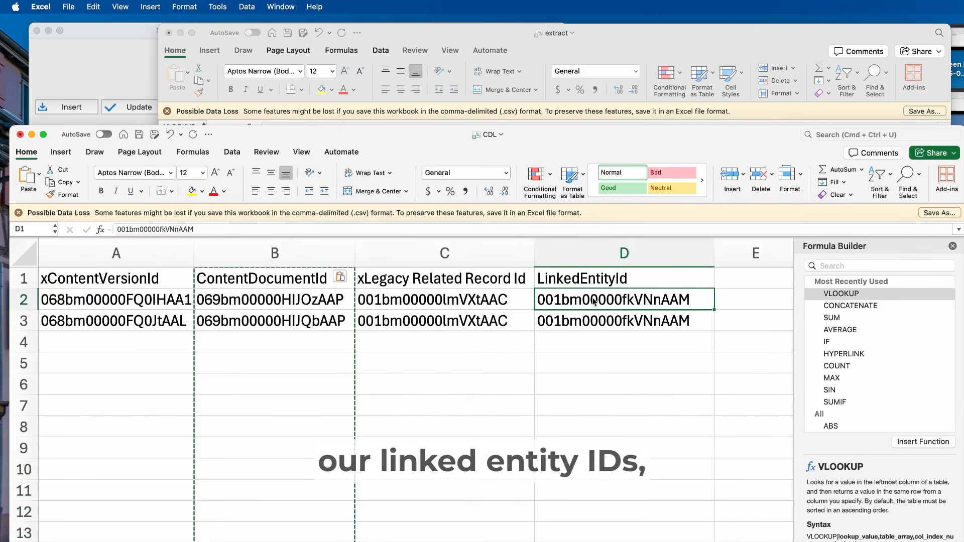
left_click_drag(593, 302, 594, 323)
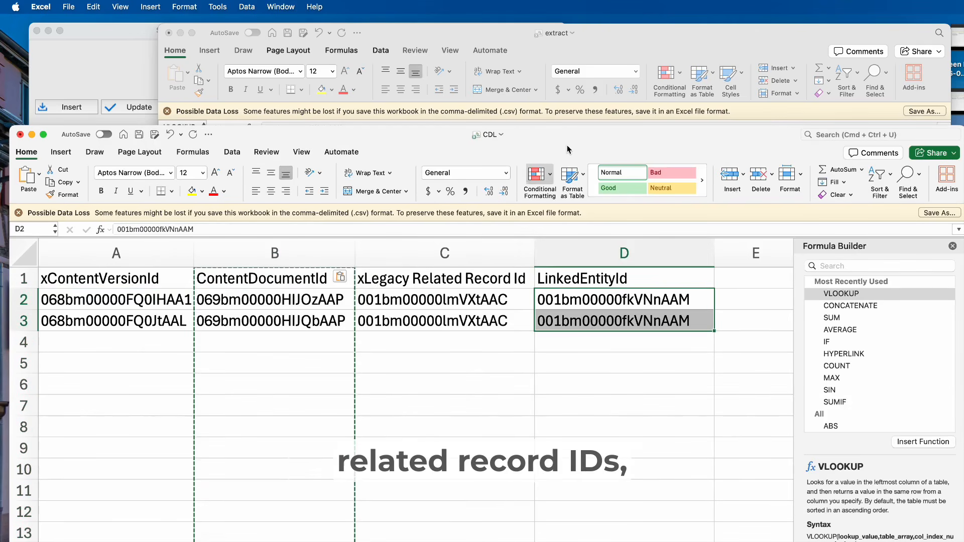
left_click_drag(570, 140, 606, 90)
left_click(174, 84)
Switch to Data Loader and set up an insert into Content Document Link, found with "contentd" among all Salesforce objects, importing from CDL.csv.
left_click(103, 37)
left_click(73, 104)
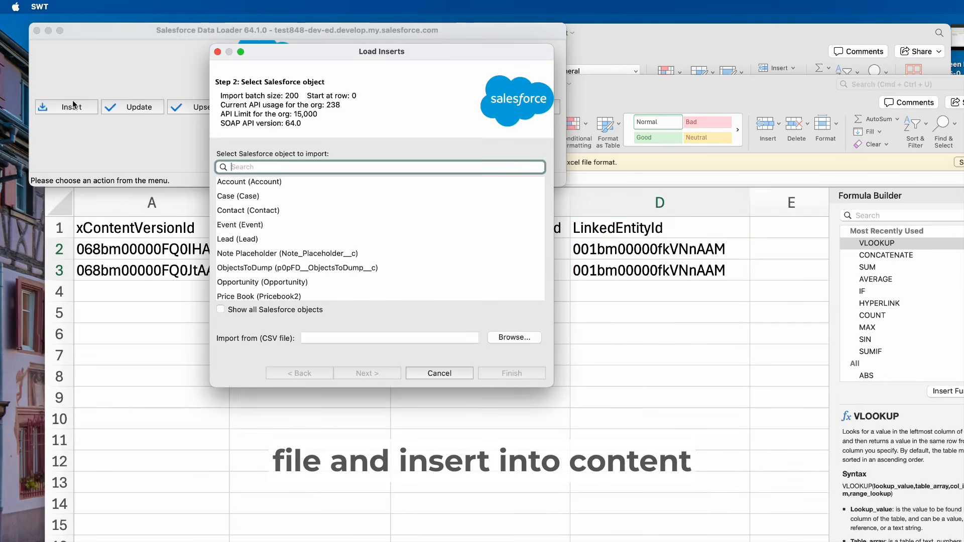
type("contentd")
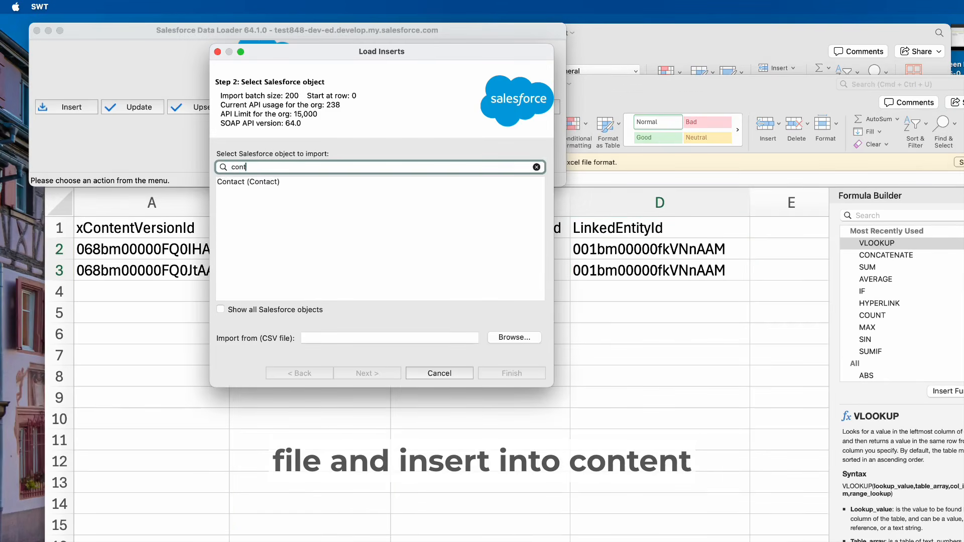
left_click(275, 310)
left_click(301, 196)
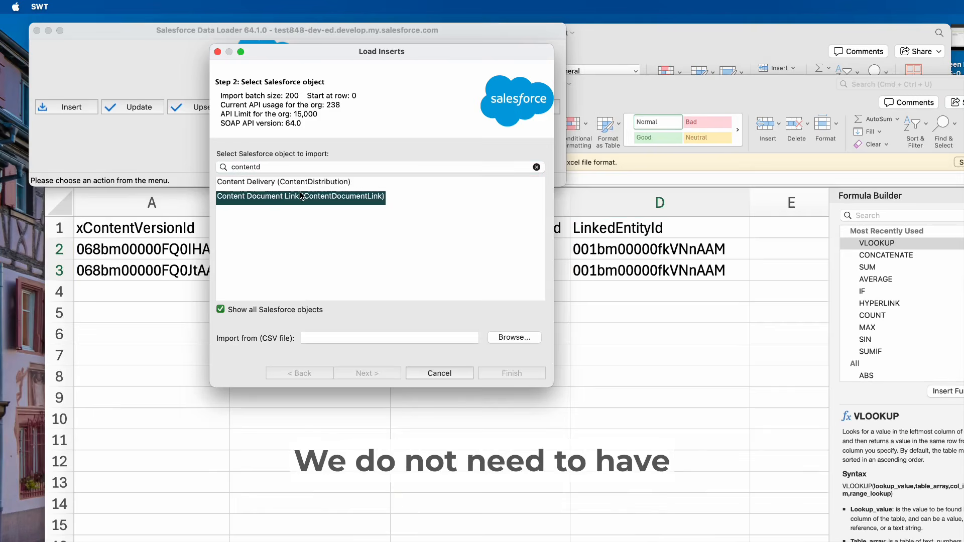
left_click(508, 338)
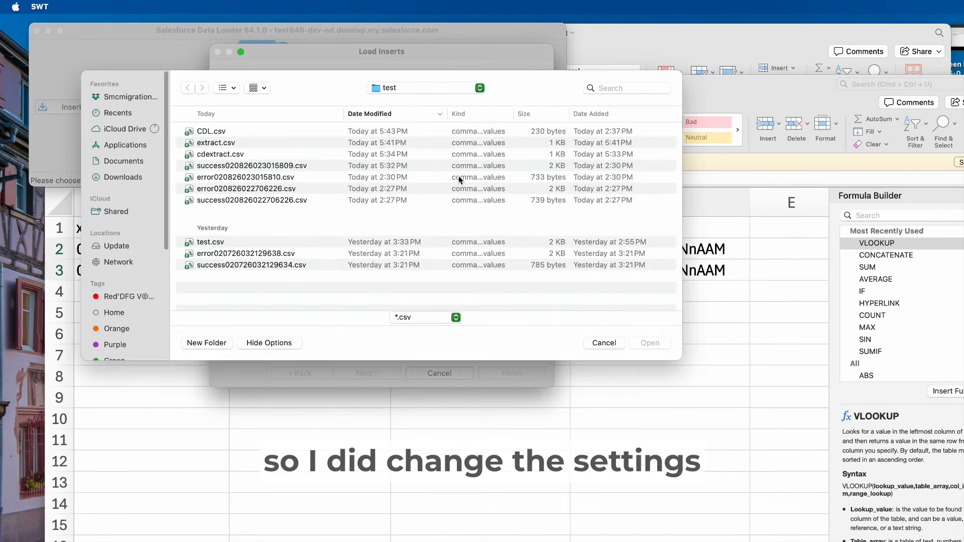
left_click(211, 131)
left_click(650, 343)
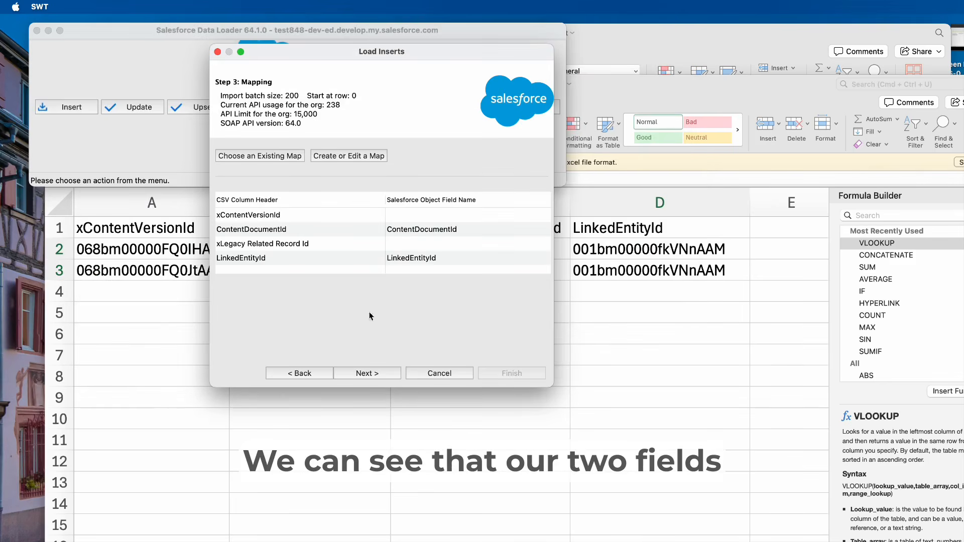
Accept the automatic field mapping and results folder, run the insert with confirmation and close the completion message.
left_click(361, 374)
left_click(504, 373)
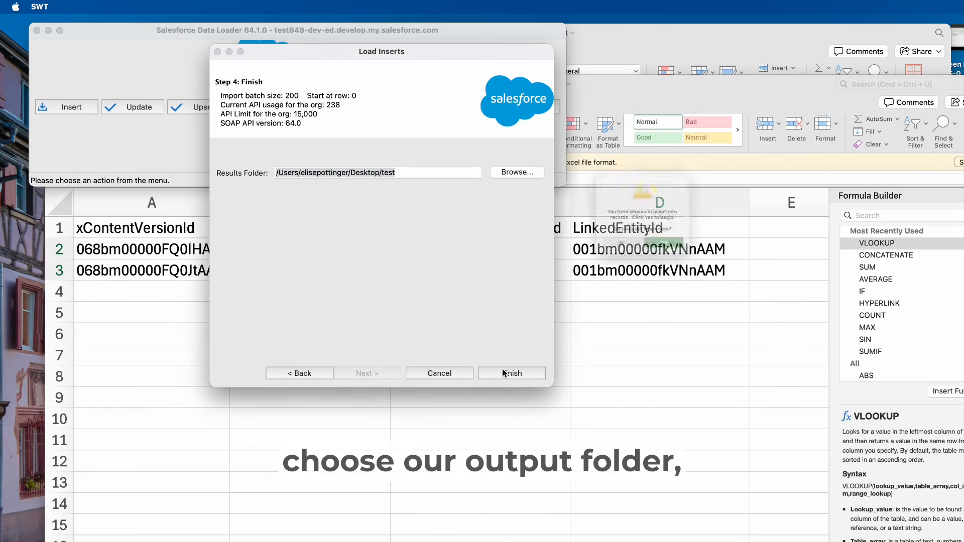
left_click(668, 261)
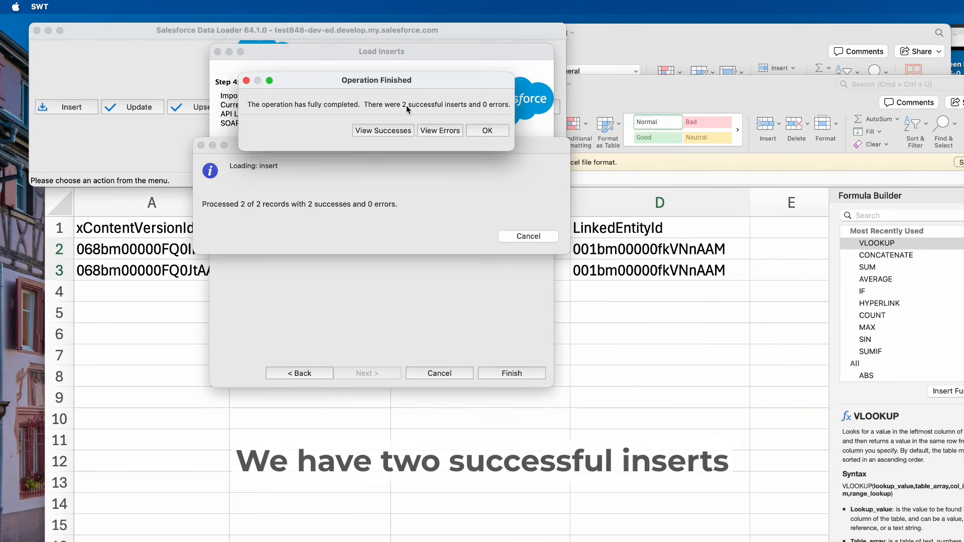
left_click(487, 130)
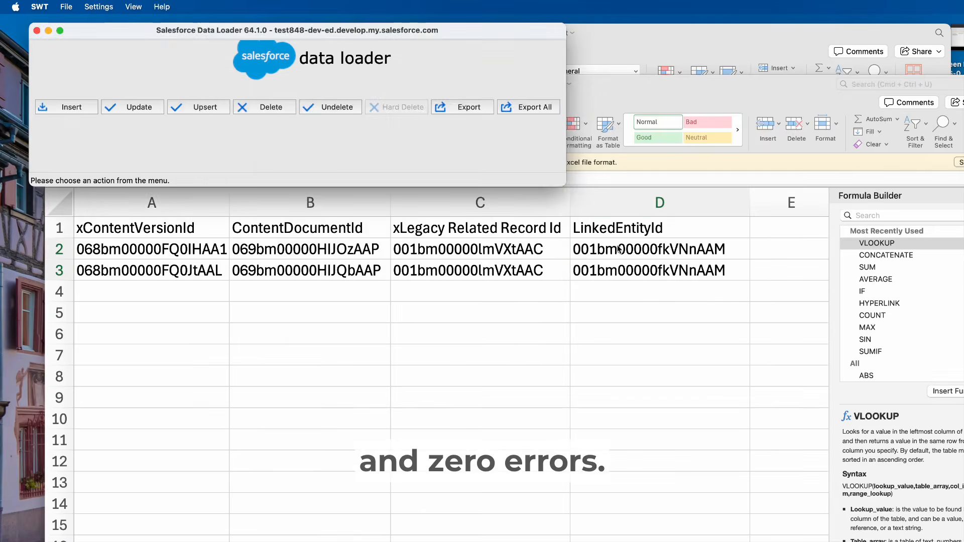
Copy the LinkedEntityId in D2 of the CDL workbook, switch to Chrome and load that account record's page in Salesforce.
left_click(622, 247)
left_click(594, 253)
key("super+c")
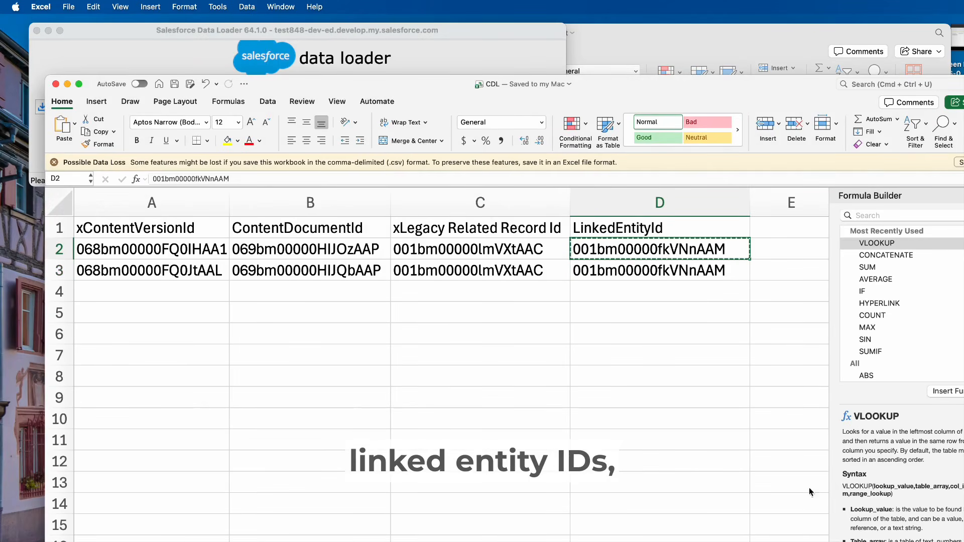
key("super+Tab")
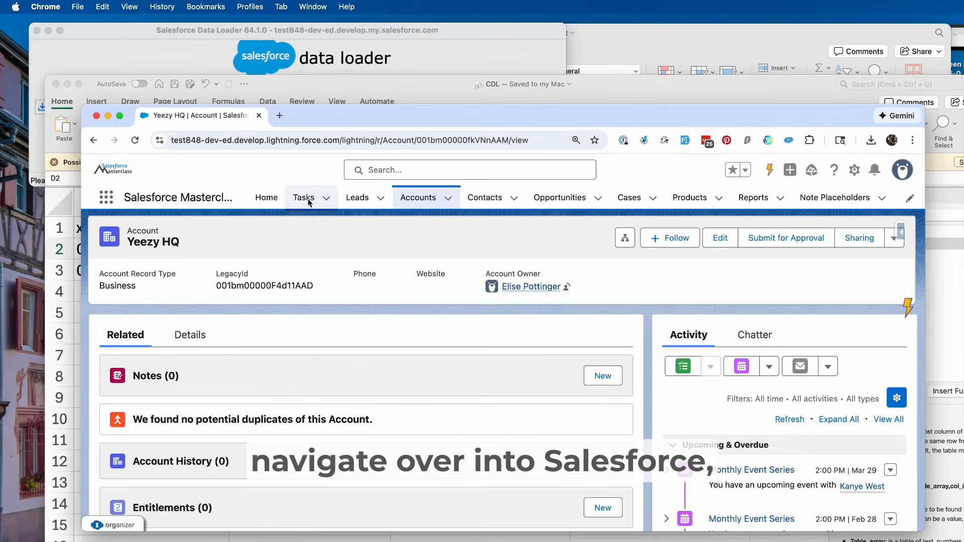
left_click(451, 147)
key("Return")
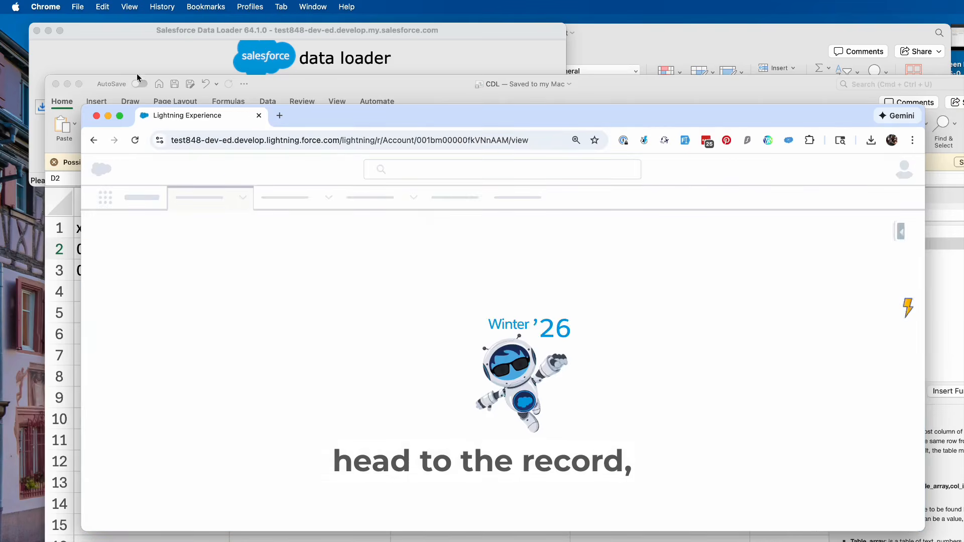